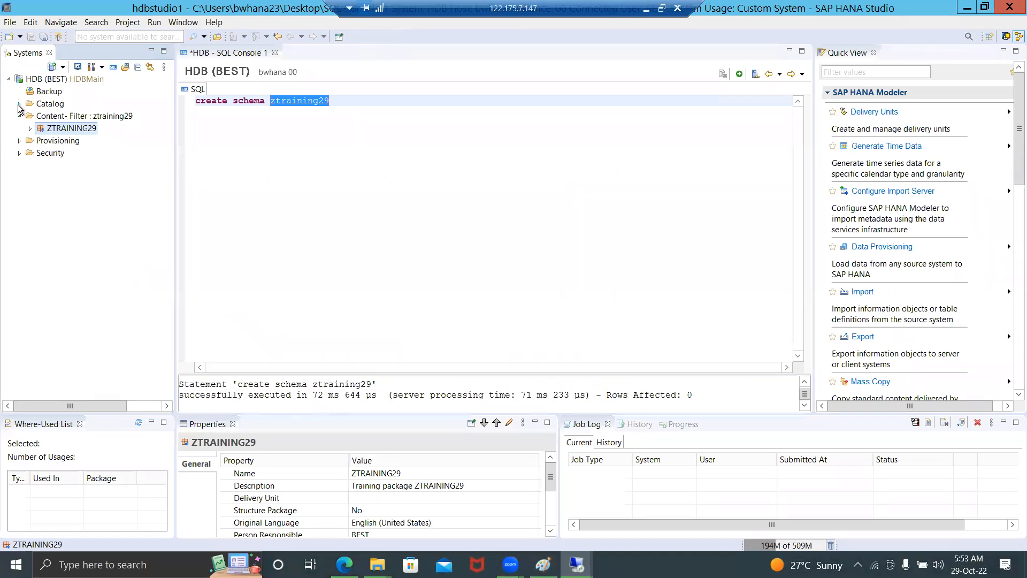
Look for the ZTRAINING29 schema in the HDB catalog and view the properties of the ZTRAINING29 content package
{"action": "left_click", "coordinate": [19, 104]}
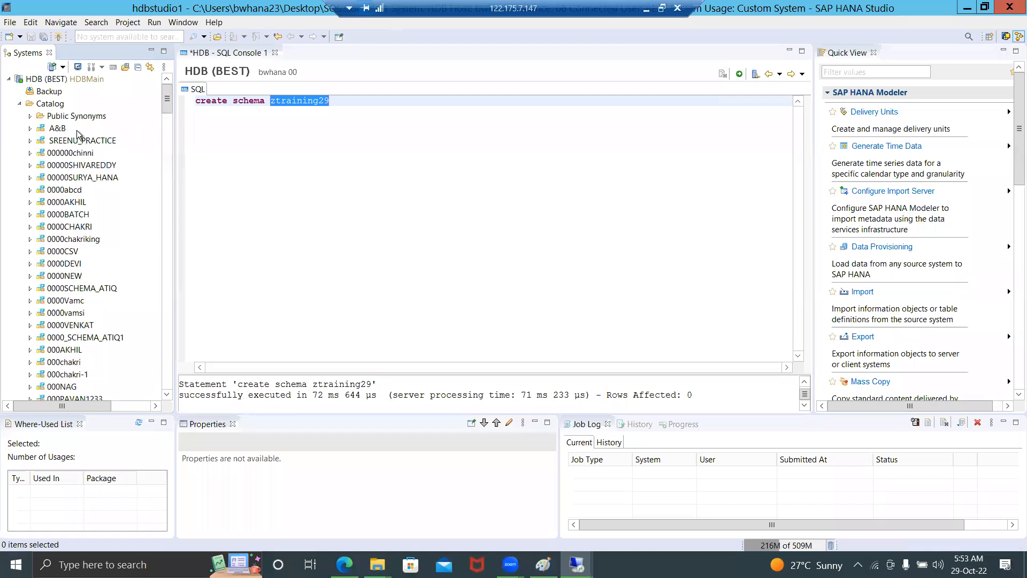
{"action": "left_click", "coordinate": [165, 361]}
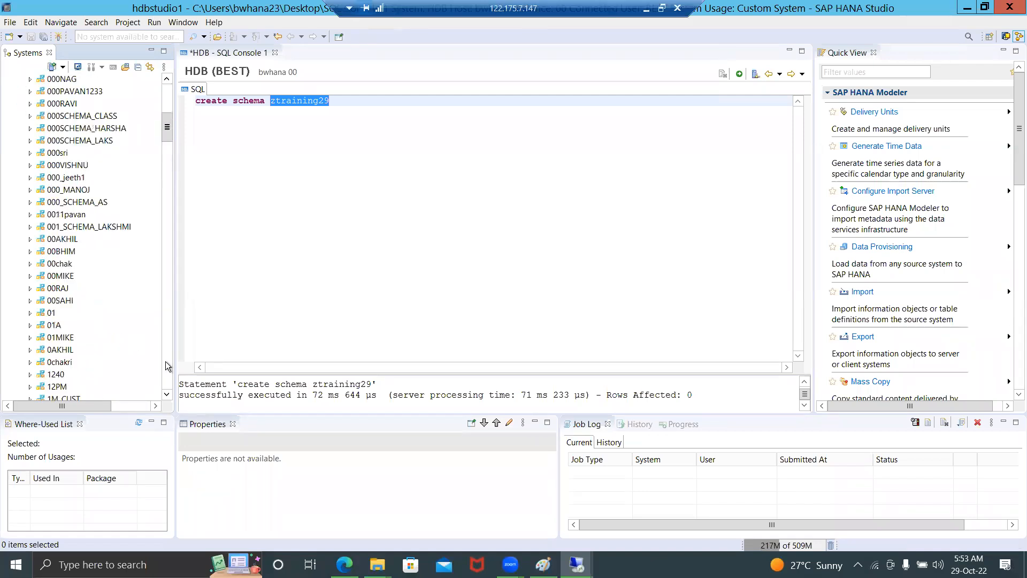
{"action": "left_click", "coordinate": [165, 361]}
{"action": "left_click", "coordinate": [165, 361]}
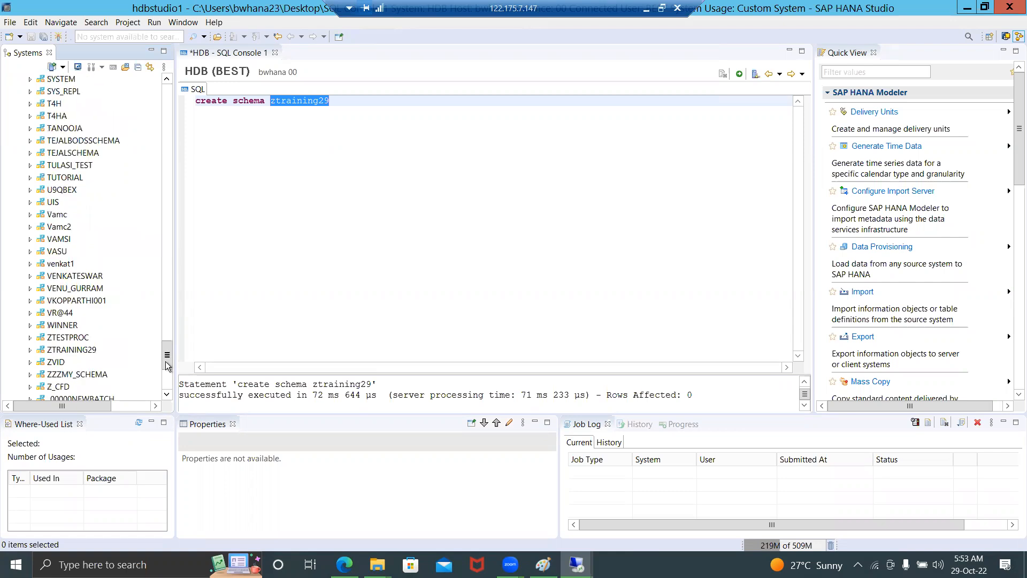
{"action": "left_click", "coordinate": [166, 375]}
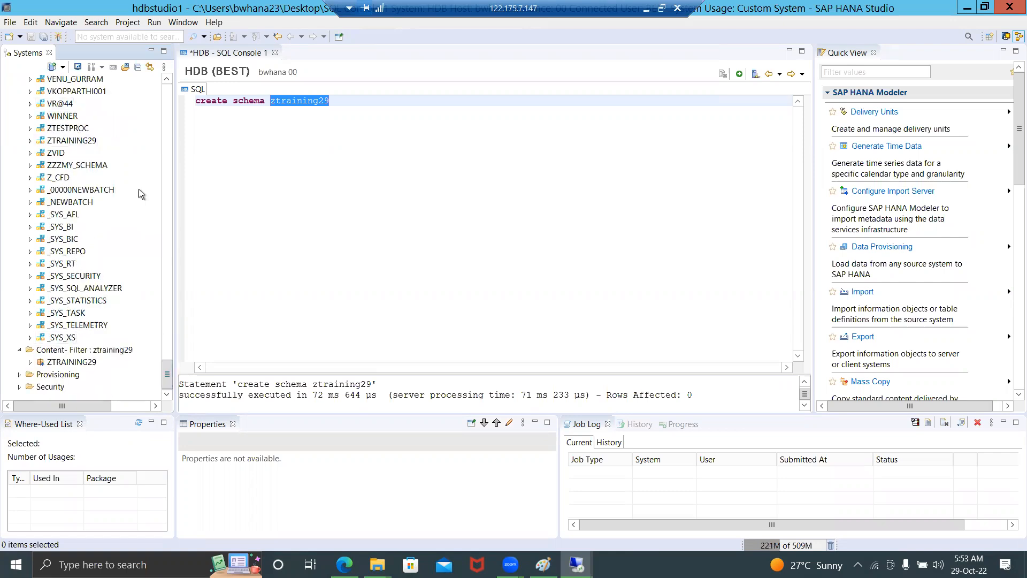
{"action": "left_click", "coordinate": [168, 103]}
{"action": "left_click", "coordinate": [168, 103]}
{"action": "left_click", "coordinate": [168, 103]}
{"action": "left_click", "coordinate": [168, 103]}
{"action": "left_click", "coordinate": [168, 103]}
{"action": "left_click", "coordinate": [168, 103]}
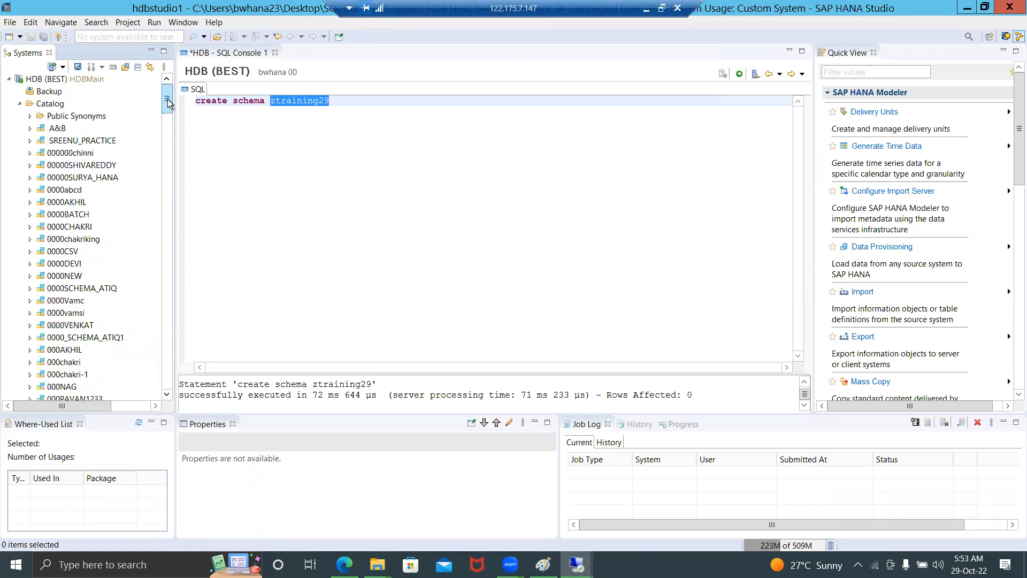
{"action": "left_click", "coordinate": [21, 105]}
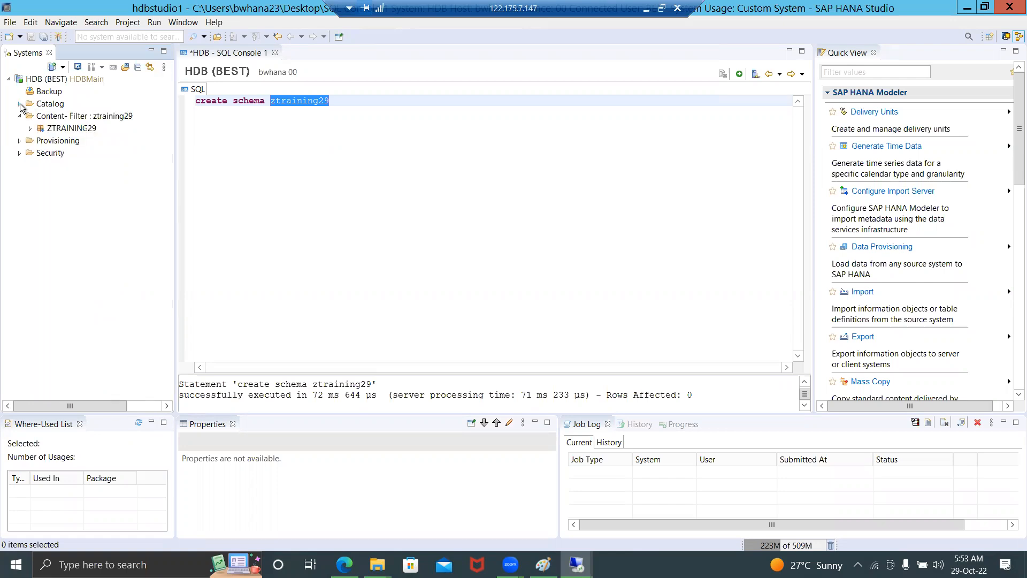
{"action": "left_click", "coordinate": [51, 105]}
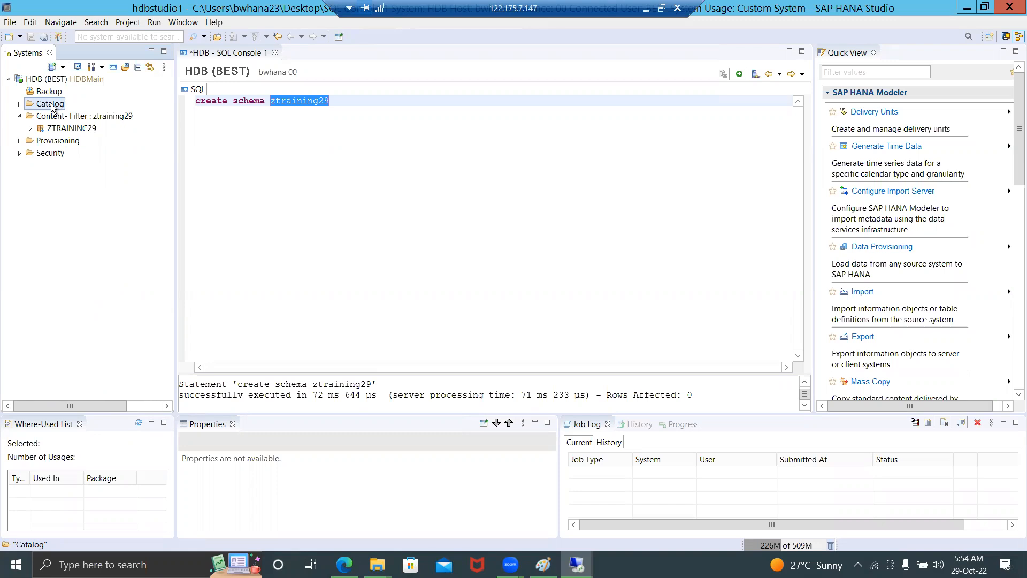
{"action": "left_click", "coordinate": [95, 130]}
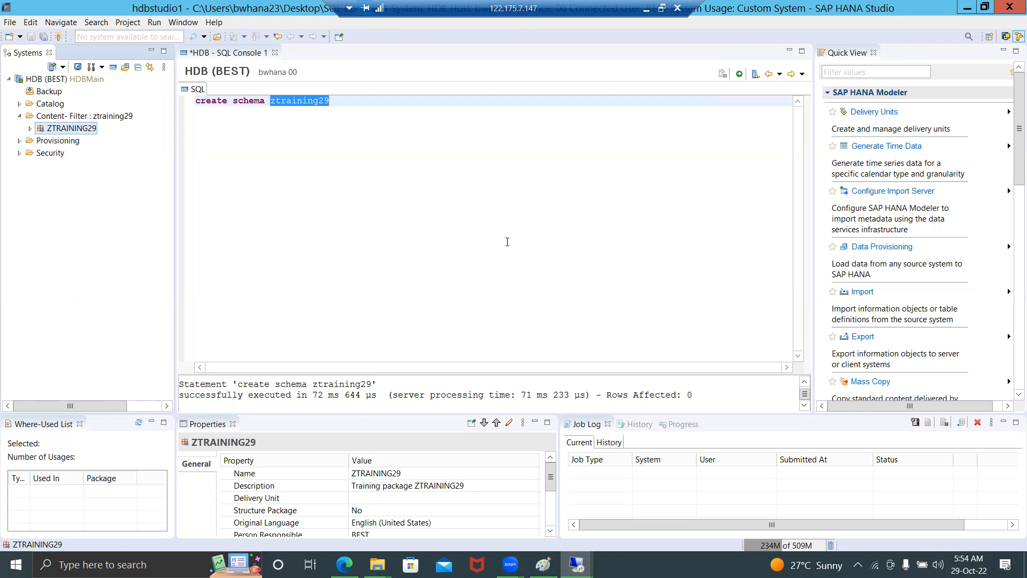
{"action": "left_click", "coordinate": [647, 21]}
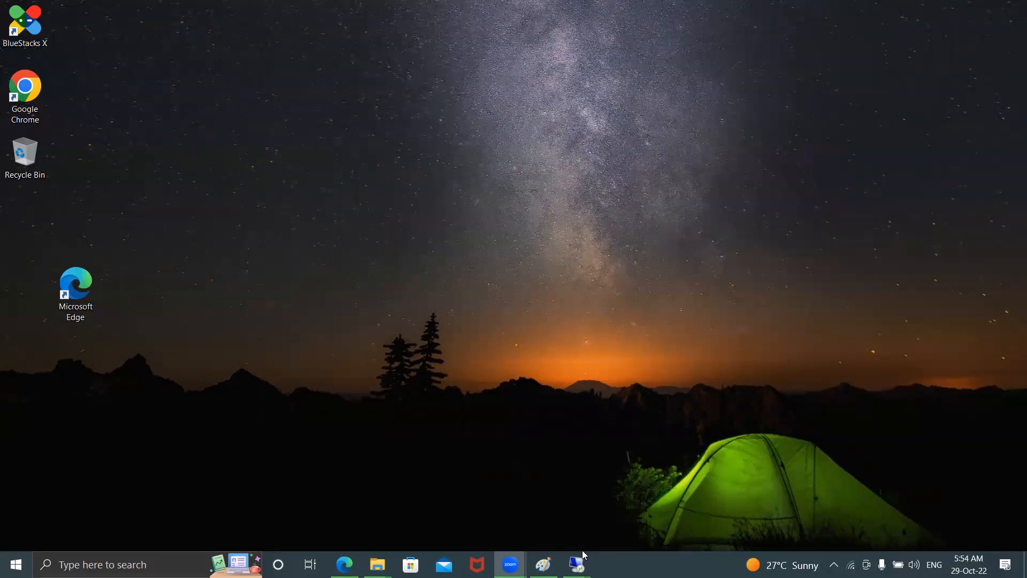
{"action": "mouse_move", "coordinate": [576, 565]}
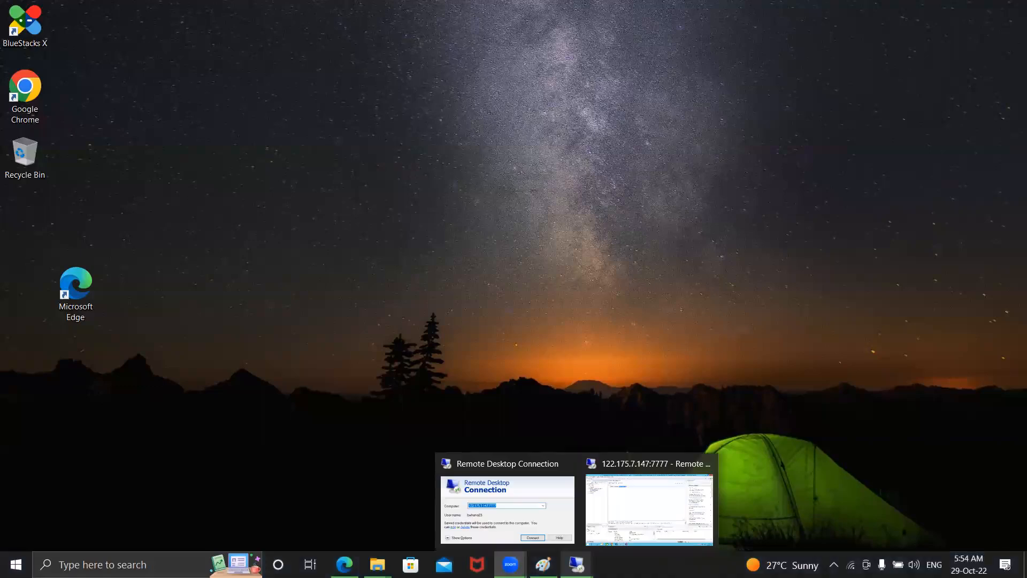
{"action": "left_click", "coordinate": [619, 511]}
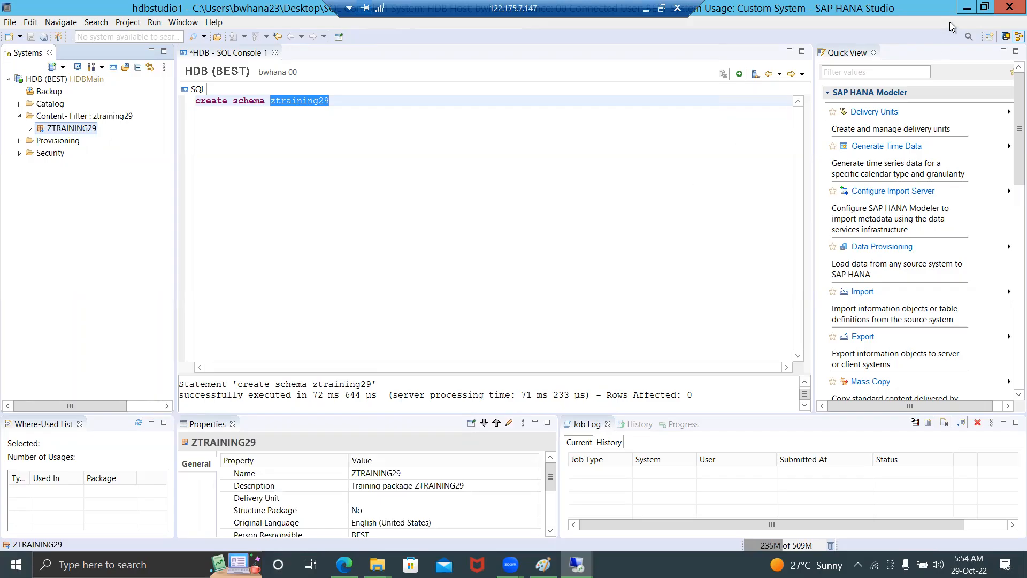
Switch to Paint and start a green text list in the canvas's lower-left area with the lines "Modelling" and "Data Transfer"
{"action": "left_click", "coordinate": [964, 8]}
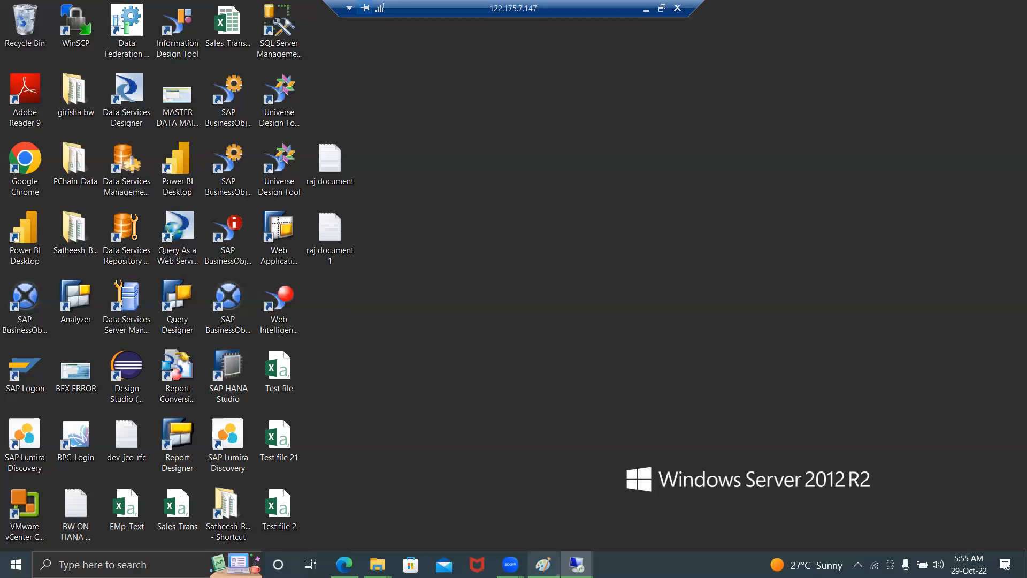
{"action": "left_click", "coordinate": [544, 564]}
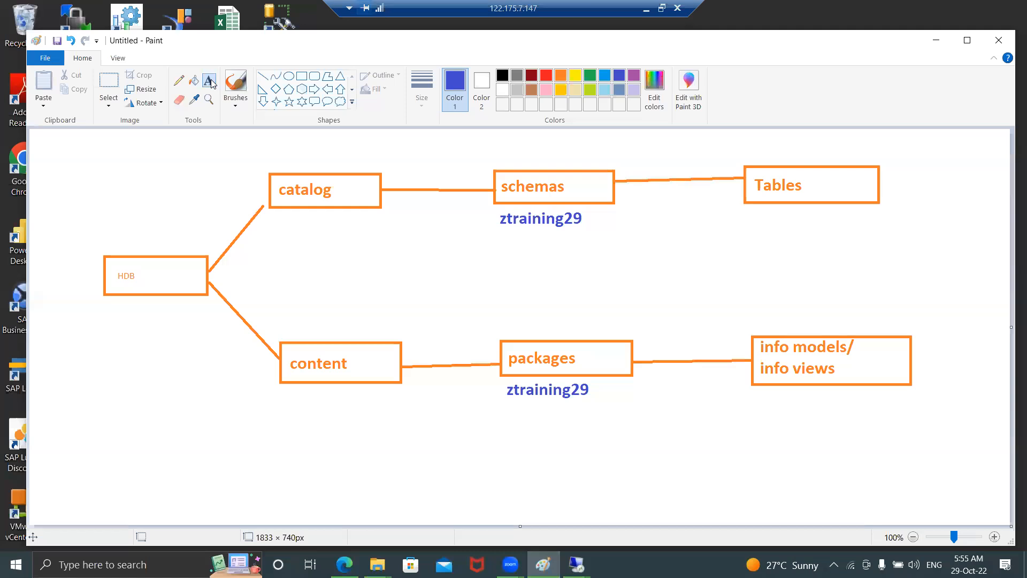
{"action": "left_click", "coordinate": [590, 76]}
{"action": "left_click", "coordinate": [49, 417]}
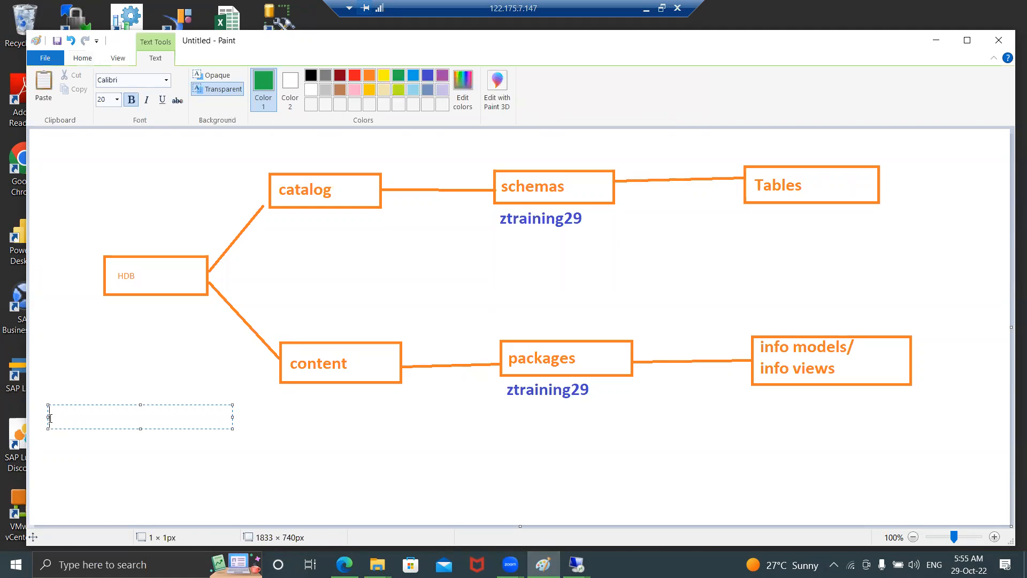
{"action": "type", "text": "Modelling"}
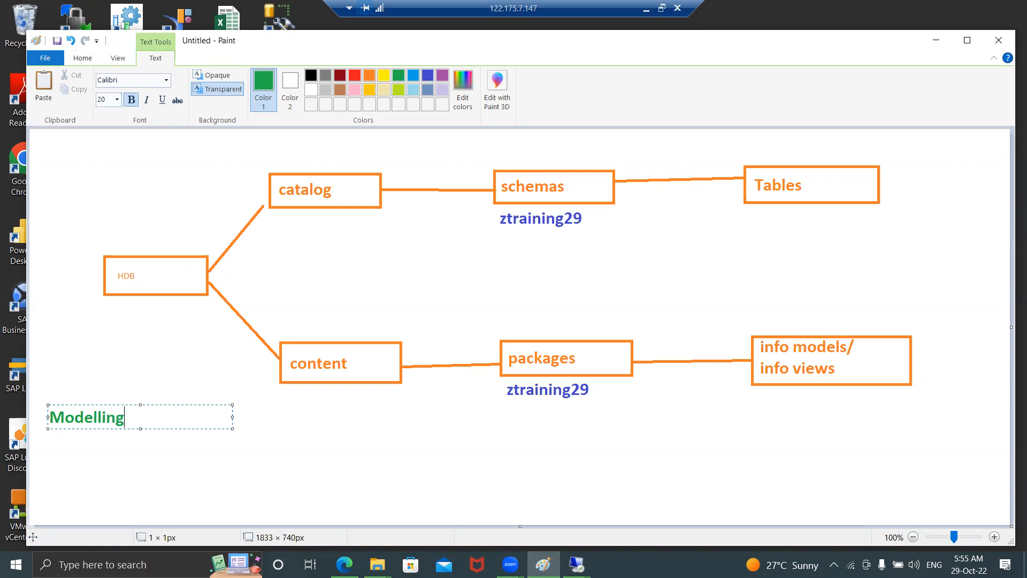
{"action": "key", "text": "Return"}
{"action": "type", "text": "Data Tr"}
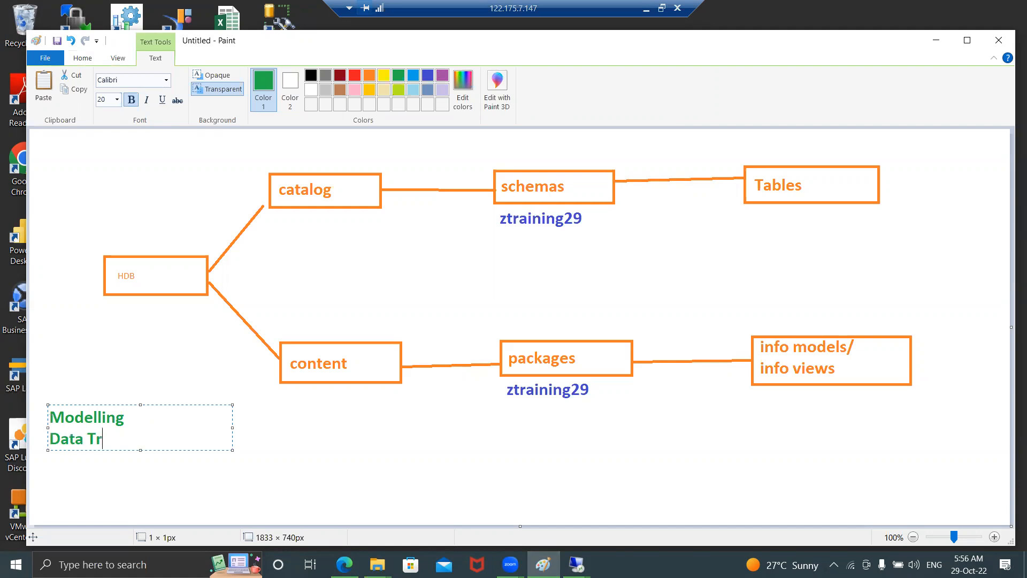
{"action": "type", "text": "ansfer"}
Add the lines "SQL coding" and "SAP ABAP Hana---cds" to the green list and finish the text
{"action": "key", "text": "Return"}
{"action": "type", "text": "SQL"}
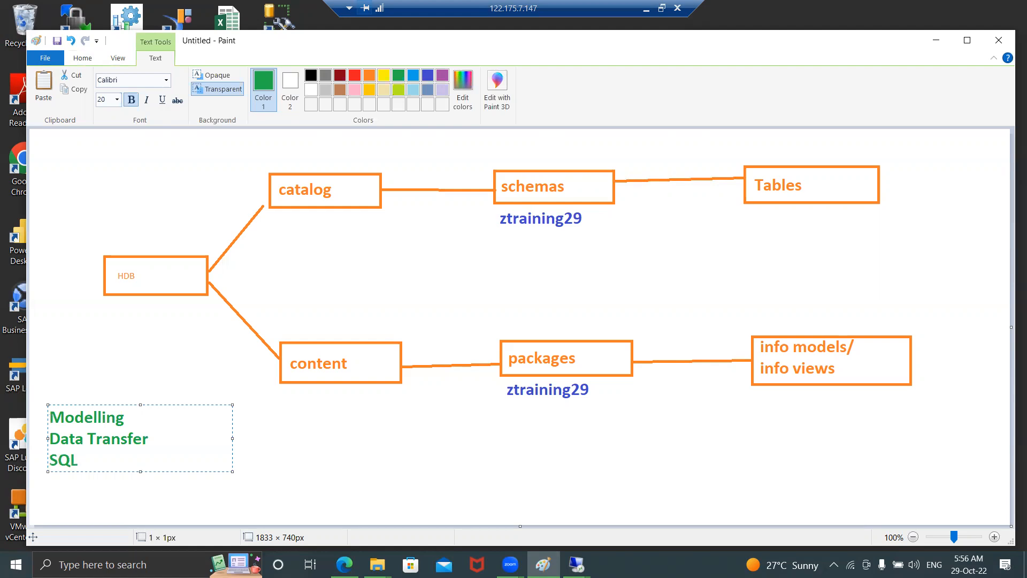
{"action": "type", "text": " coding"}
{"action": "key", "text": "Return"}
{"action": "type", "text": "SAP"}
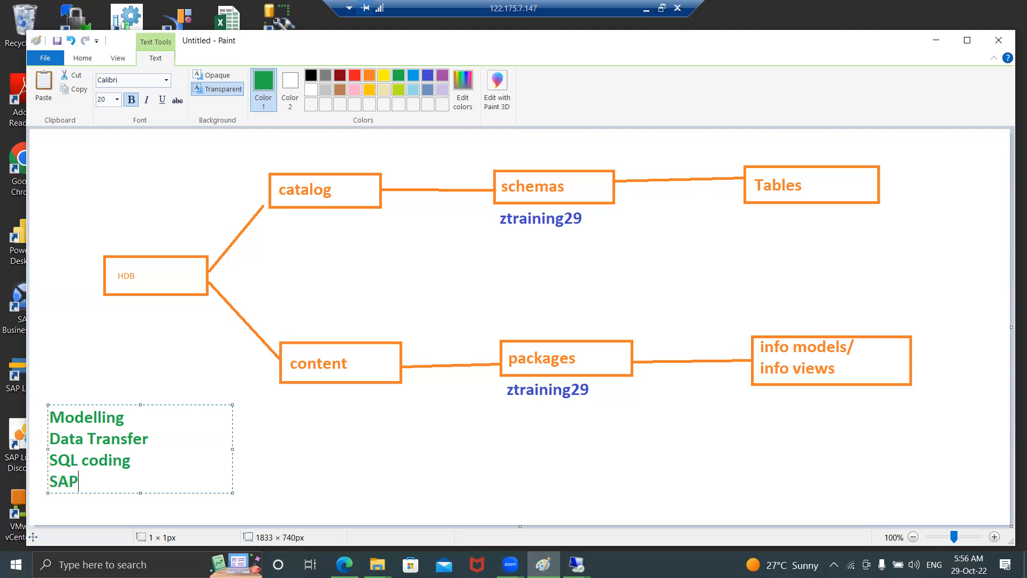
{"action": "type", "text": " ABAP Hana"}
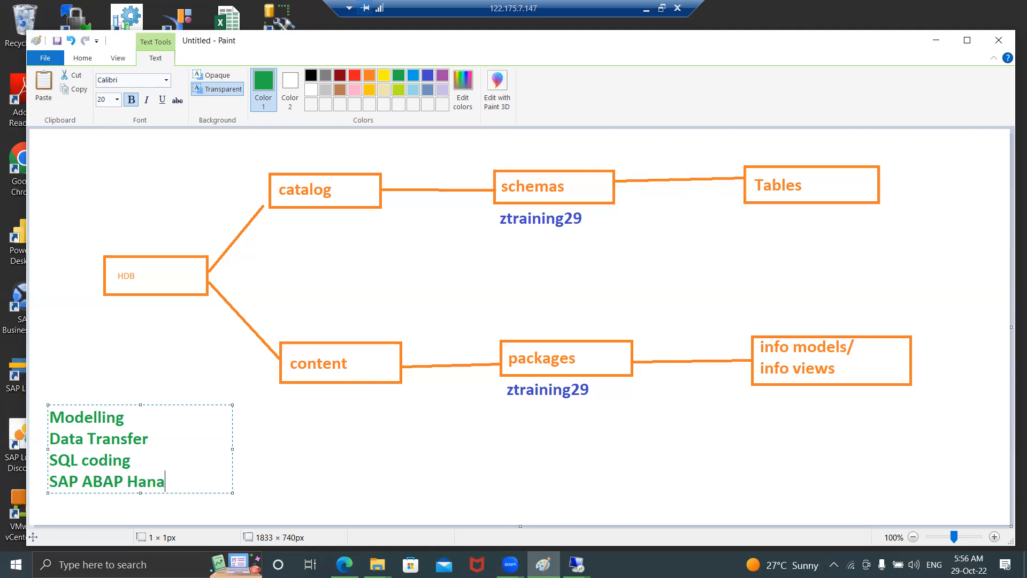
{"action": "type", "text": "---cds"}
{"action": "key", "text": "Return"}
{"action": "left_click", "coordinate": [351, 470]}
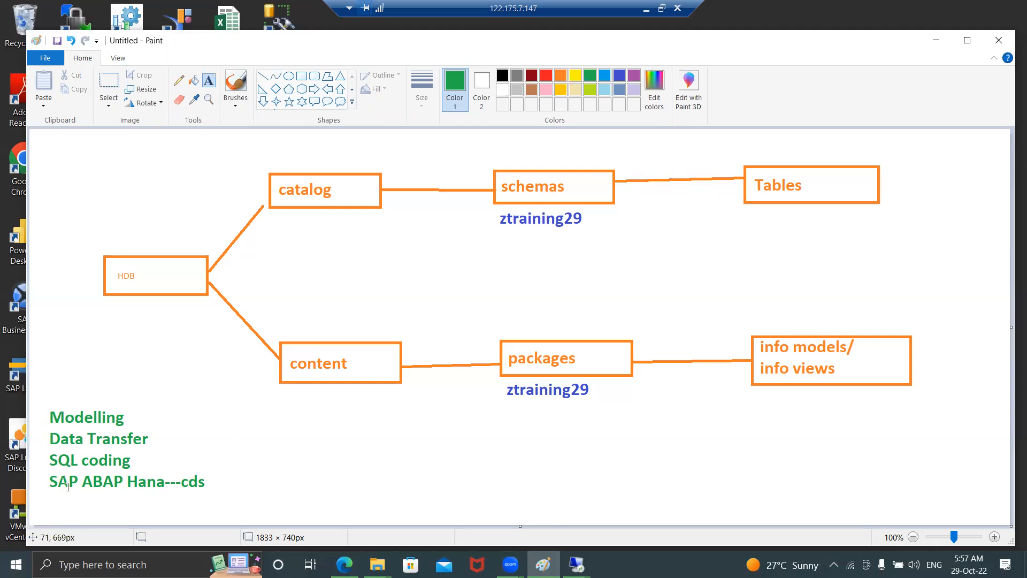
Add the green heading "S/4 Hana course:" directly above the "Modelling" line
{"action": "left_click", "coordinate": [48, 396]}
{"action": "type", "text": "S/4 "}
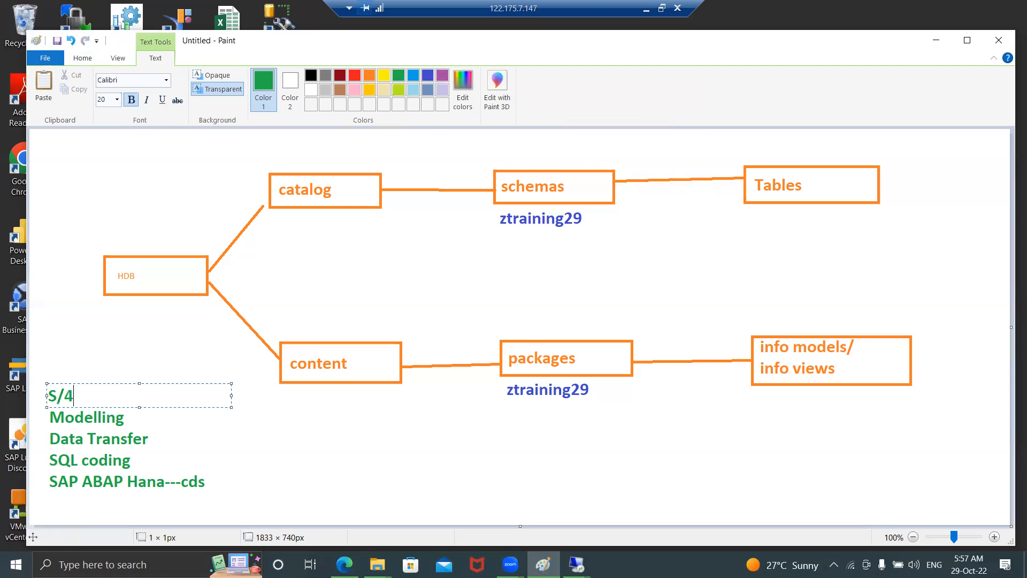
{"action": "type", "text": "Hana course"}
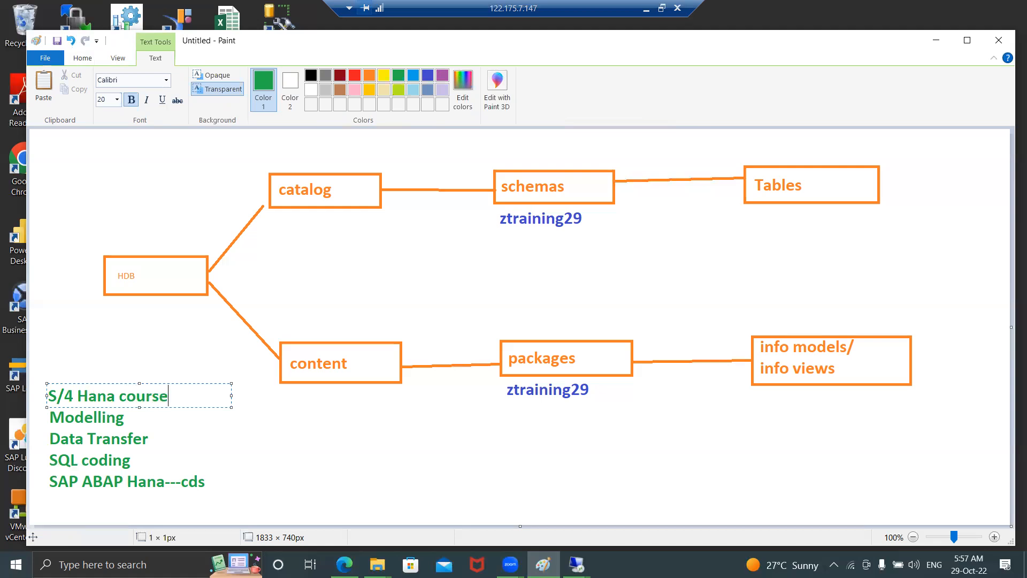
{"action": "type", "text": ":"}
{"action": "left_click", "coordinate": [256, 487]}
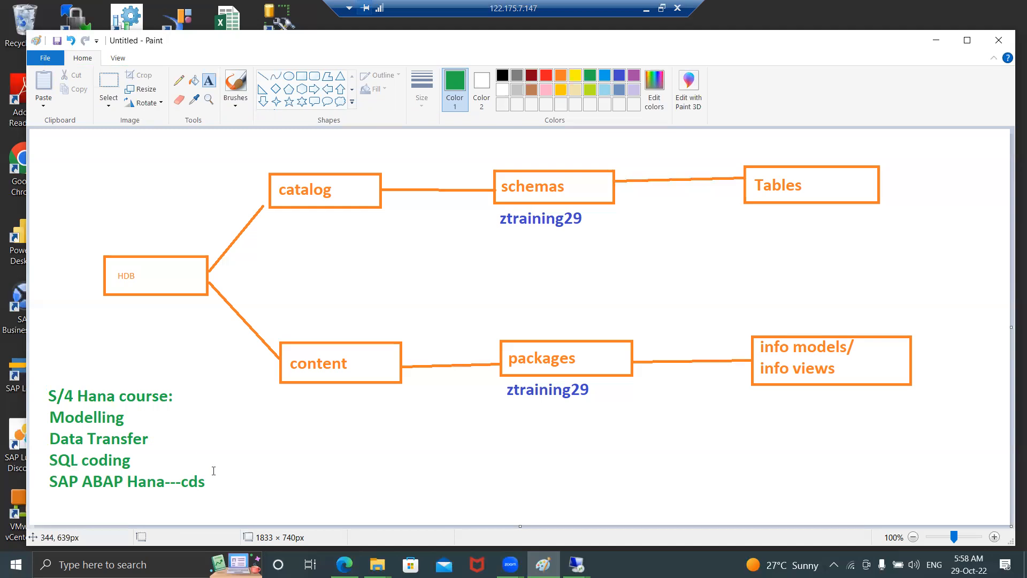
{"action": "left_click", "coordinate": [576, 565]}
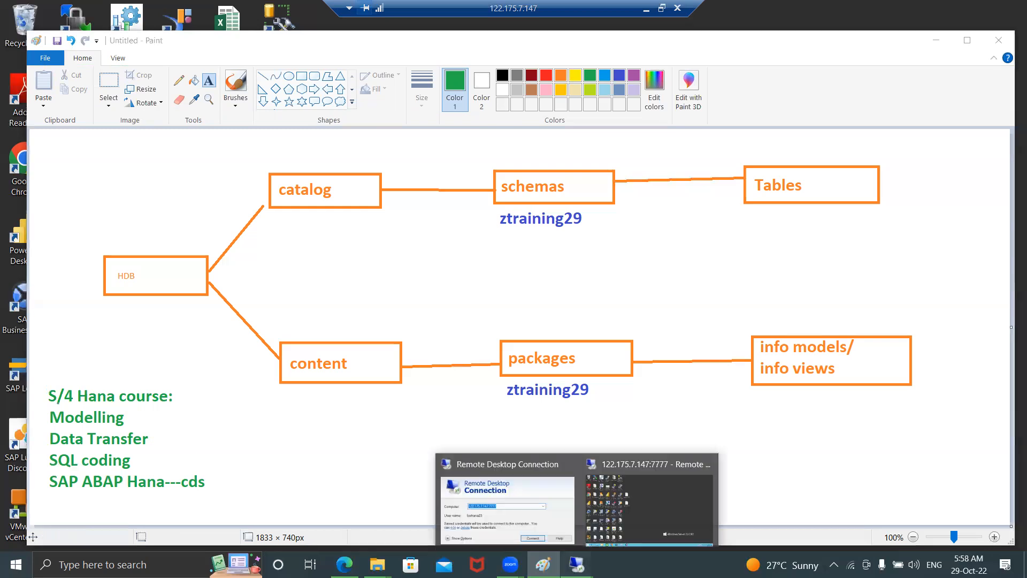
{"action": "left_click", "coordinate": [645, 506]}
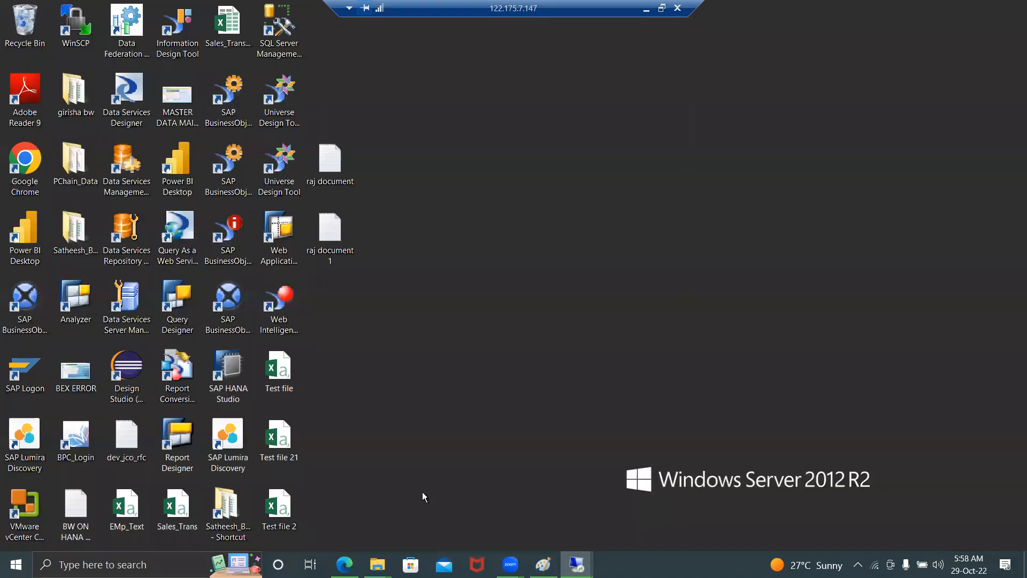
{"action": "mouse_move", "coordinate": [576, 565]}
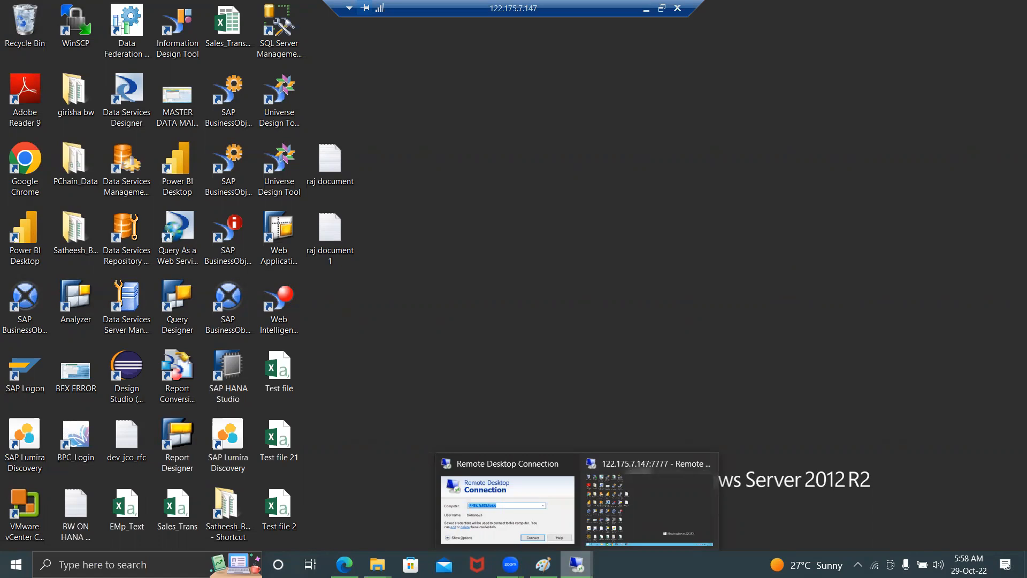
{"action": "left_click", "coordinate": [649, 504]}
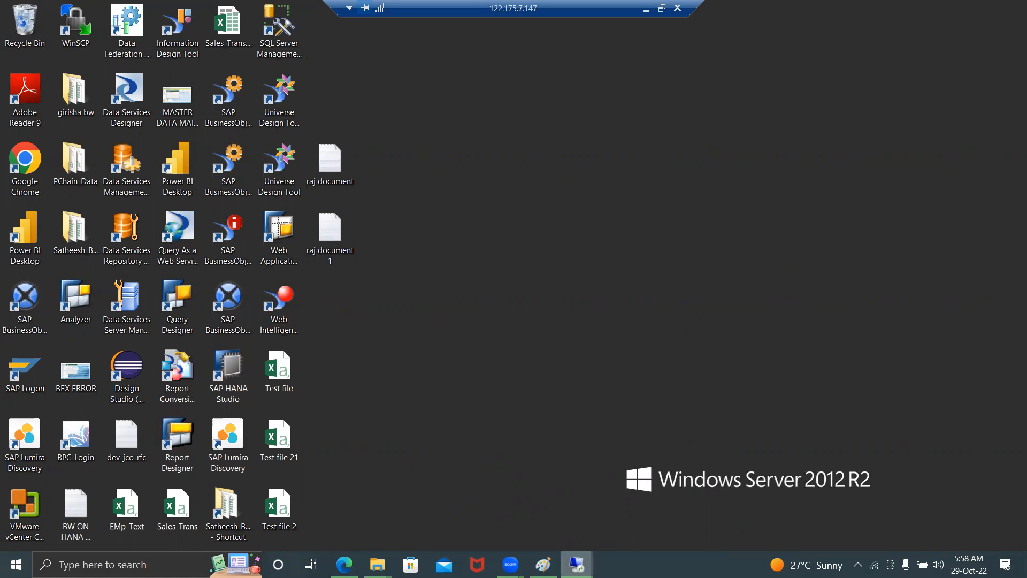
{"action": "left_click", "coordinate": [659, 495]}
{"action": "left_click", "coordinate": [646, 9]}
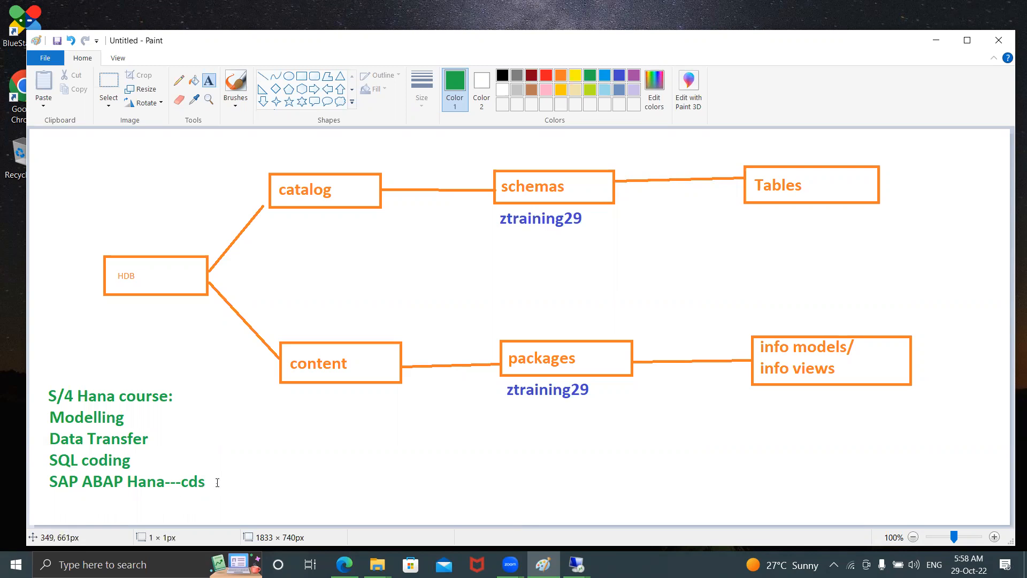
{"action": "left_click", "coordinate": [215, 481]}
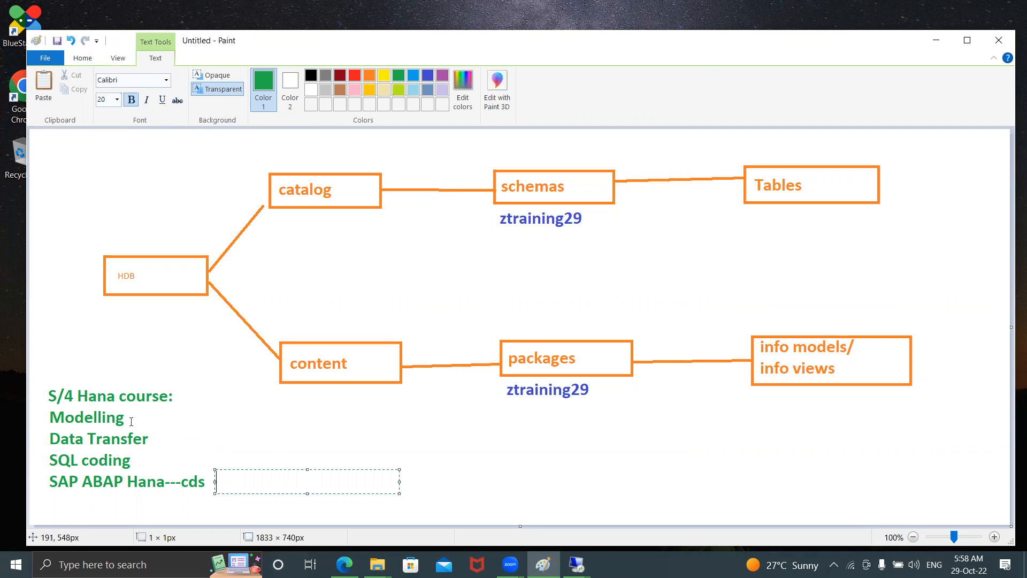
{"action": "left_click", "coordinate": [146, 437]}
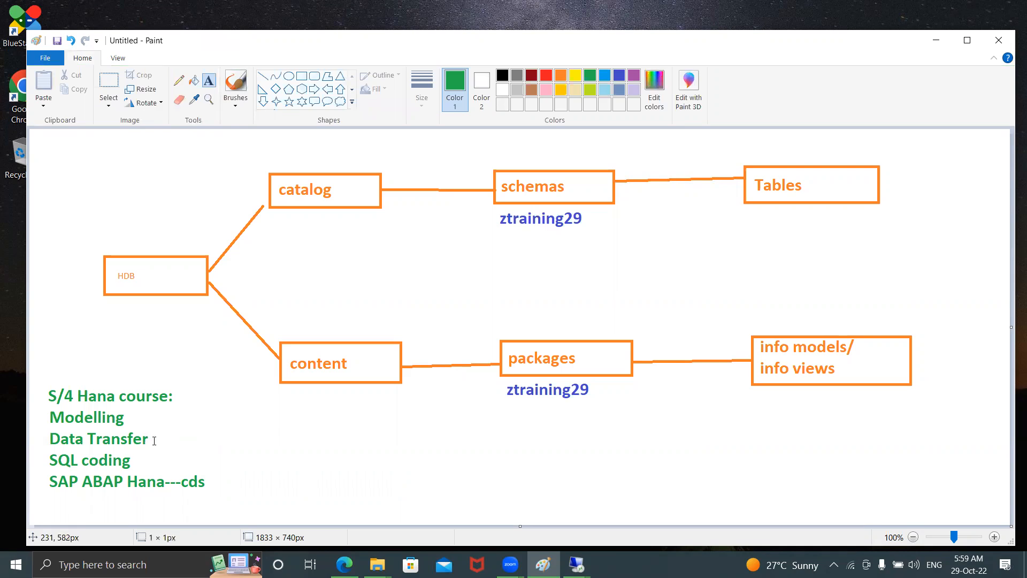
{"action": "left_click", "coordinate": [153, 439]}
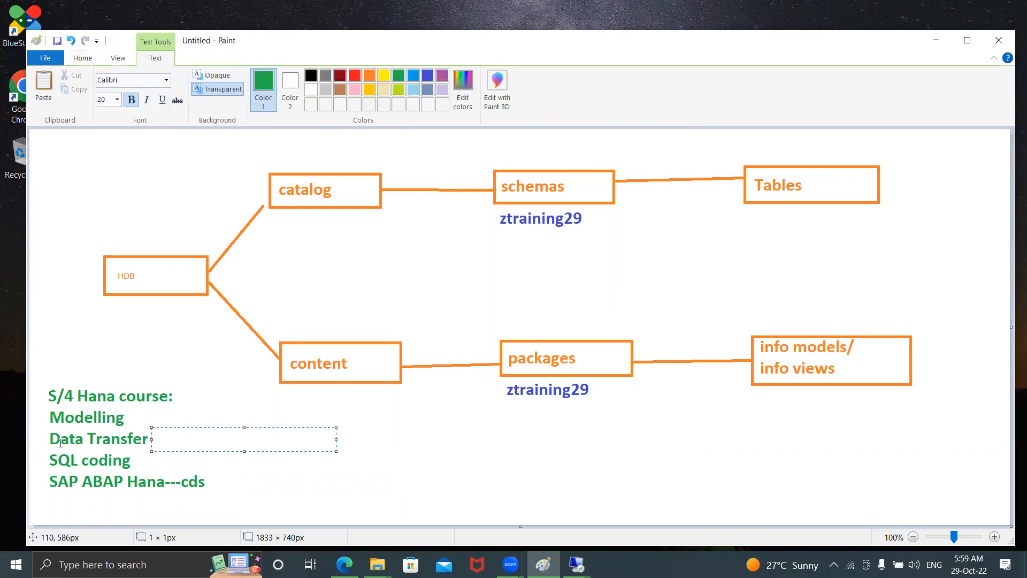
{"action": "left_click", "coordinate": [140, 461]}
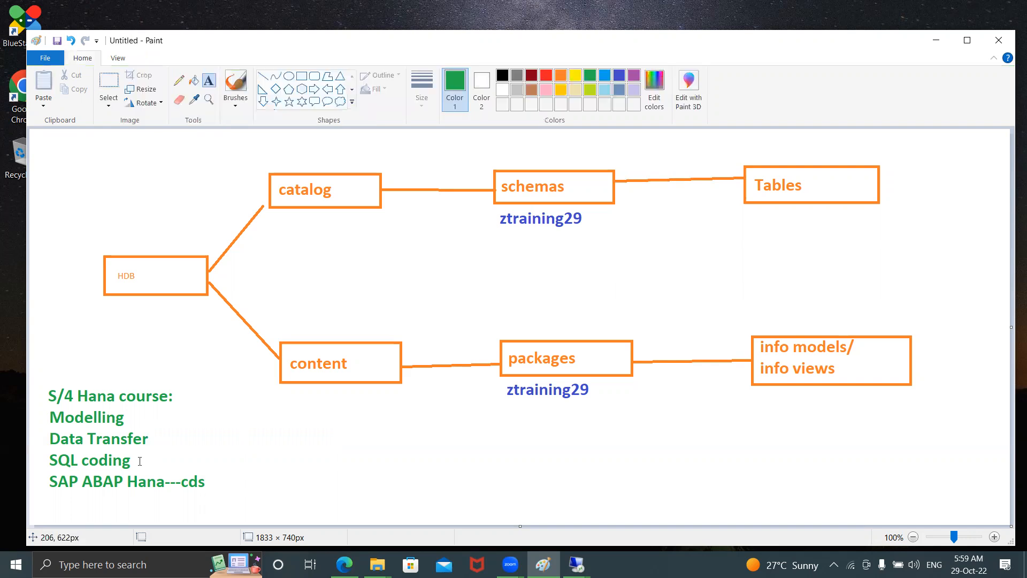
{"action": "left_click", "coordinate": [216, 485]}
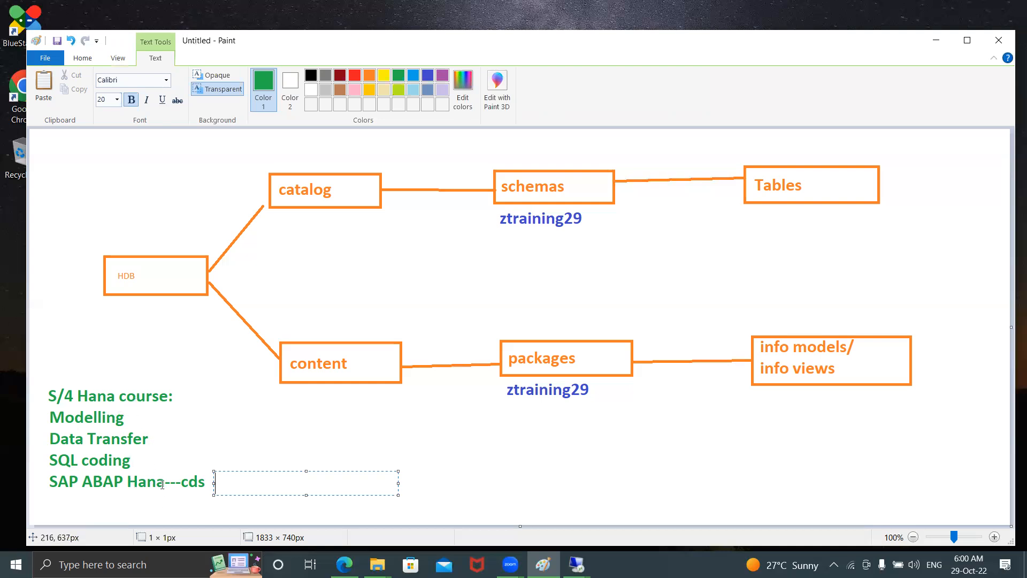
{"action": "left_click", "coordinate": [309, 450]}
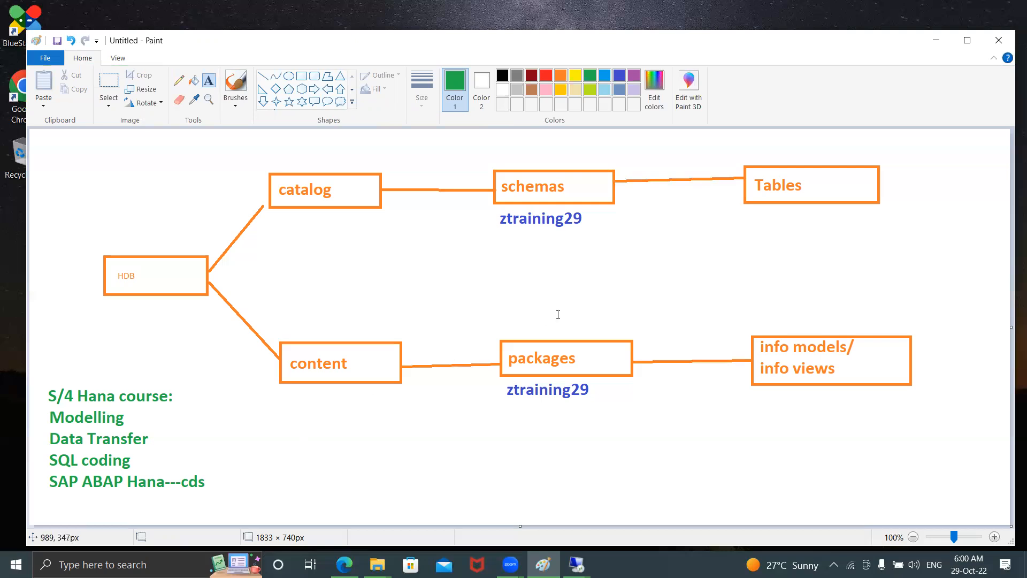
{"action": "left_click", "coordinate": [555, 425]}
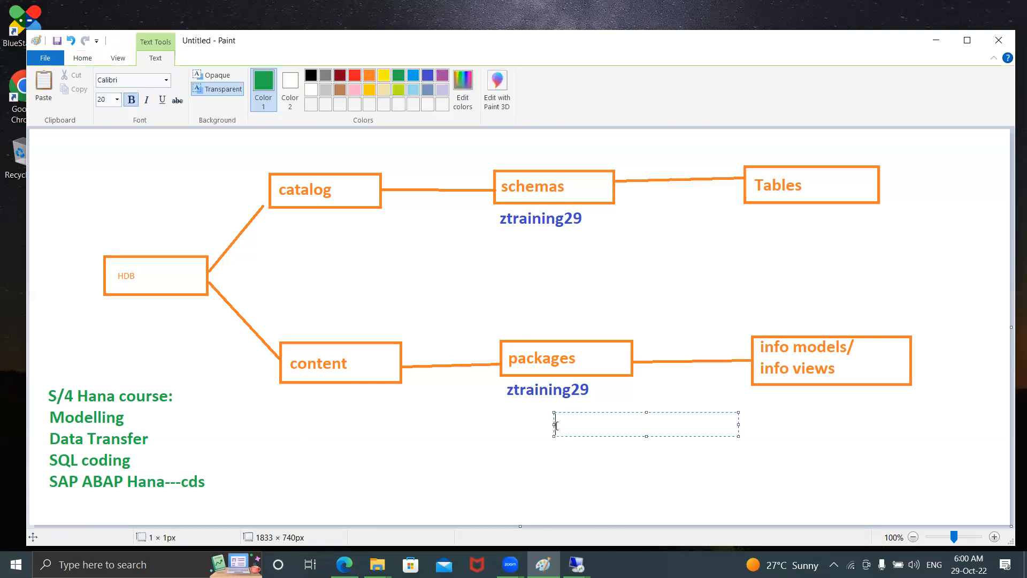
Write the green note "Se11 --tables" in the text box below the packages' ztraining29 label and finish it
{"action": "type", "text": "Se11 --tables"}
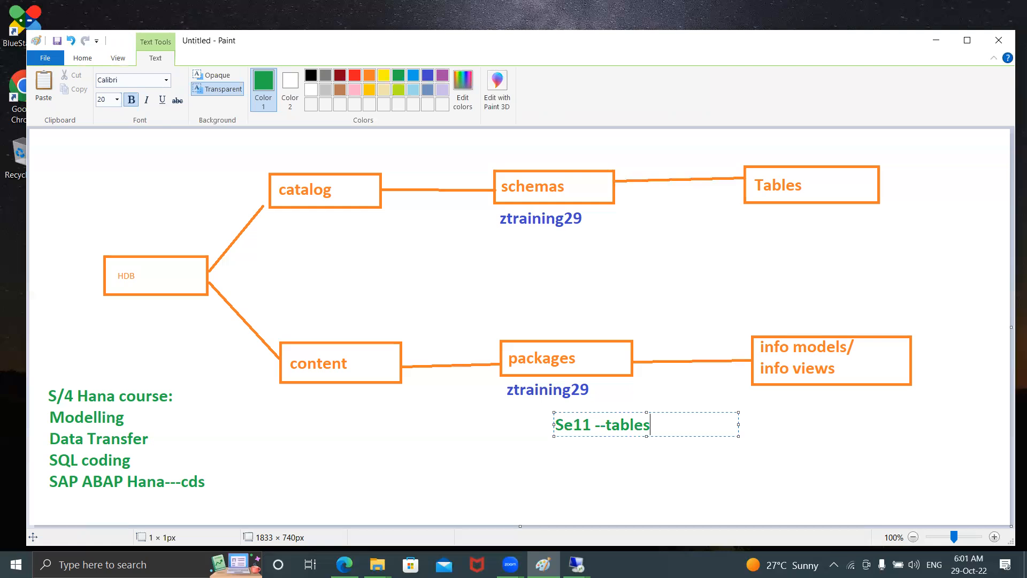
{"action": "left_click", "coordinate": [557, 455]}
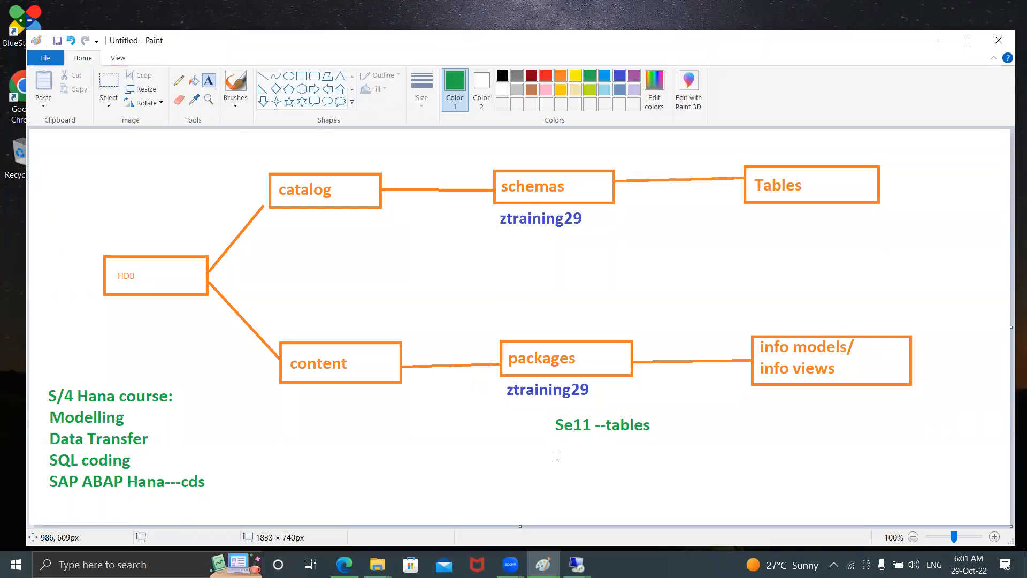
Start a light blue note below "Se11 --tables" reading "Table -- you can directly upload the data from a csv file into the table"
{"action": "left_click", "coordinate": [556, 451]}
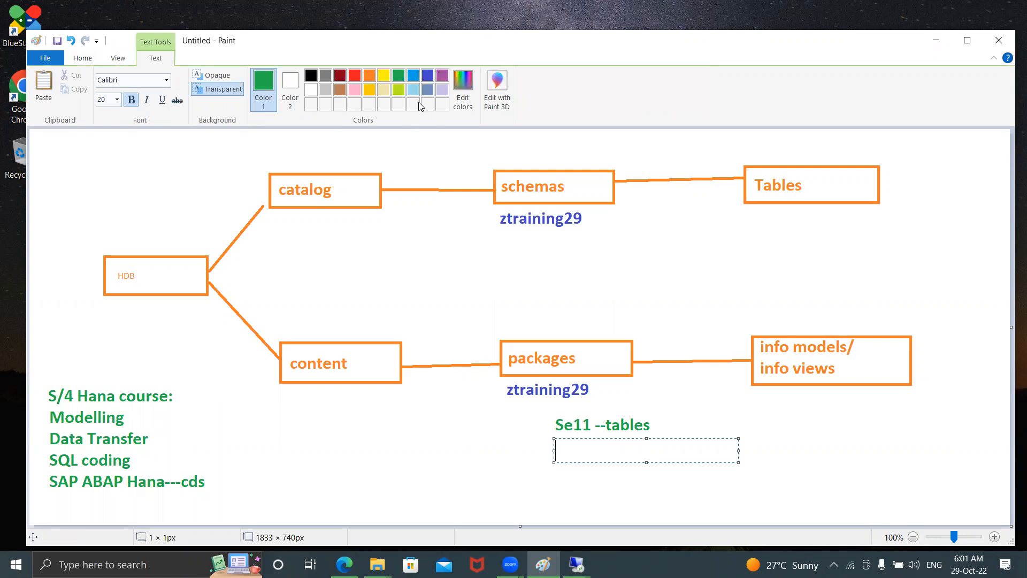
{"action": "left_click", "coordinate": [412, 77]}
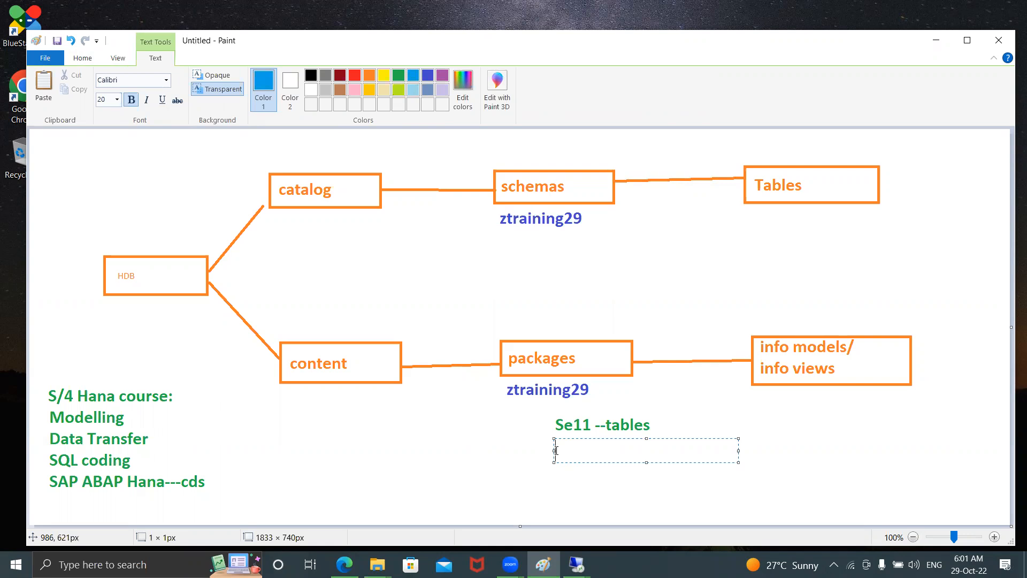
{"action": "type", "text": "Tan"}
{"action": "key", "text": "BackSpace"}
{"action": "type", "text": "ble -- you can "}
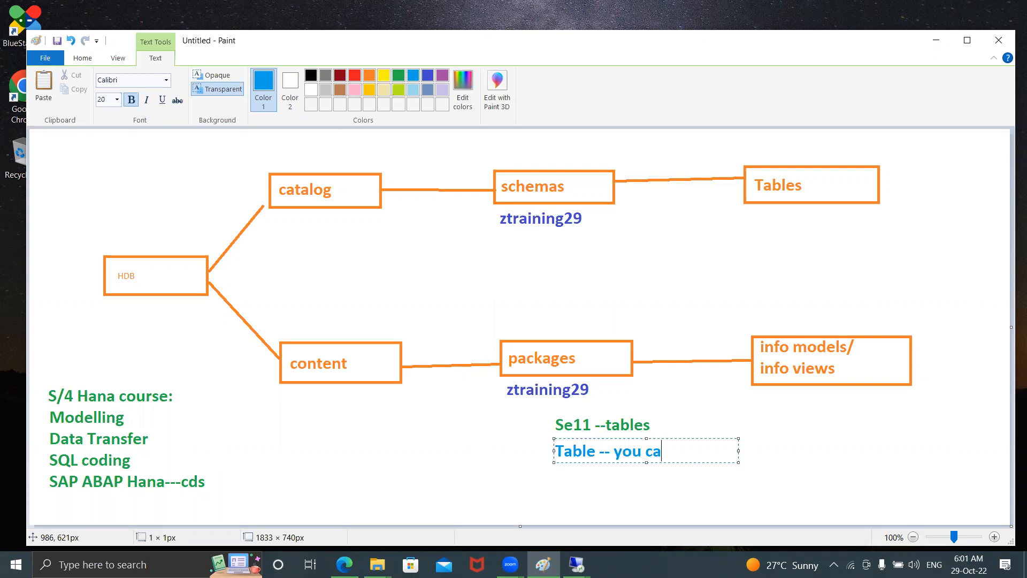
{"action": "type", "text": "directly "}
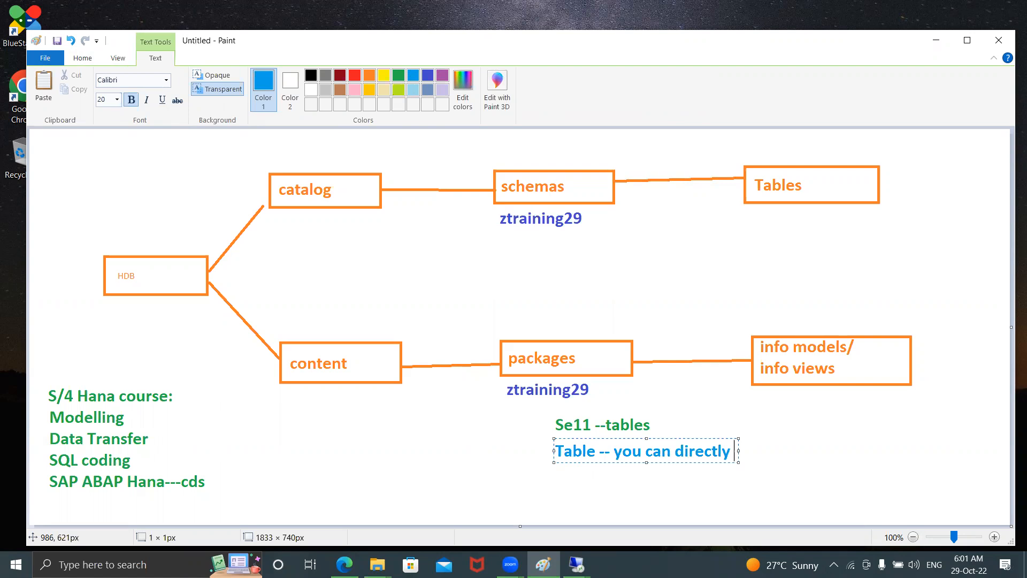
{"action": "type", "text": "upload the data fro"}
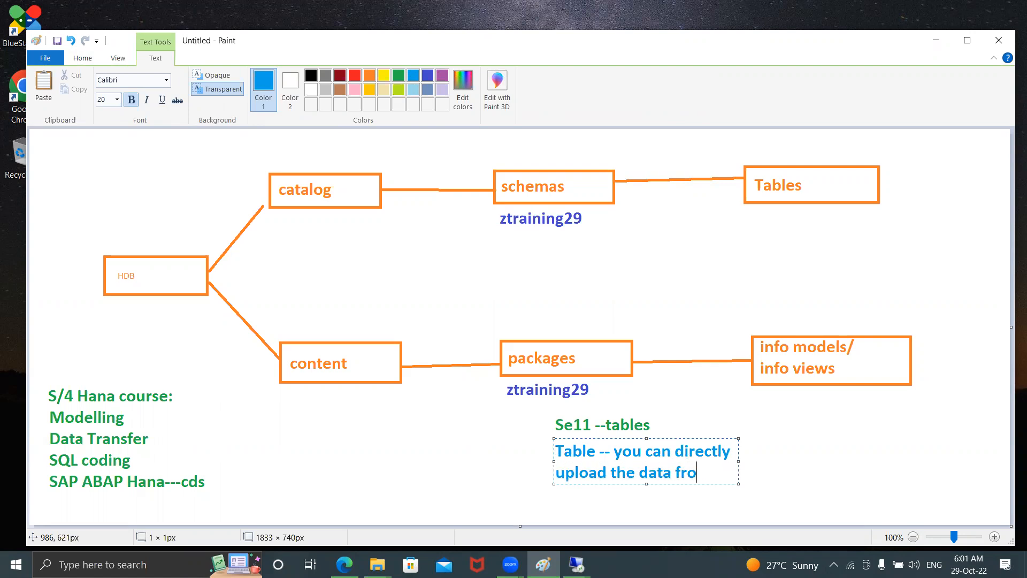
{"action": "type", "text": "m a csv file i"}
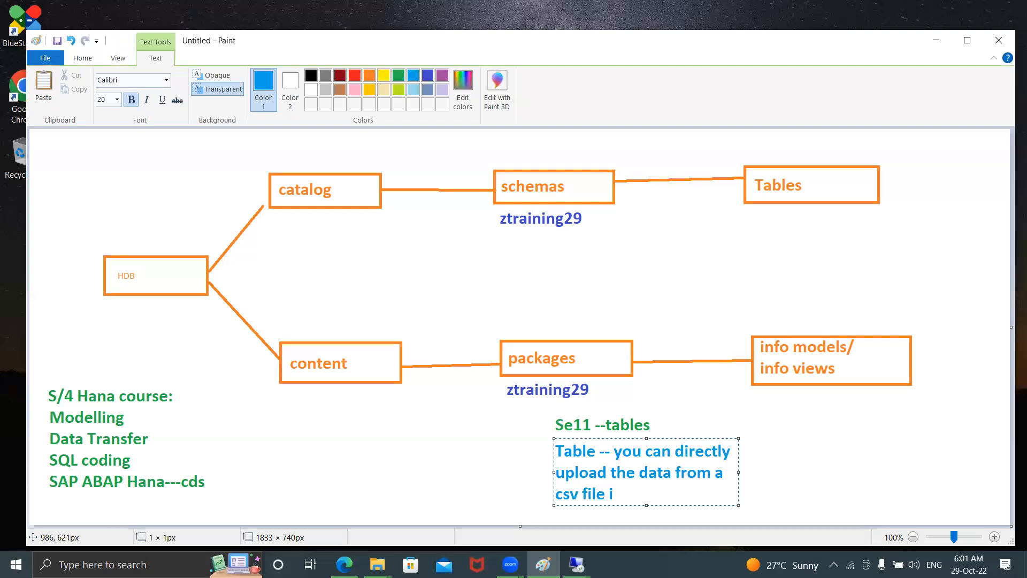
{"action": "type", "text": "nto the table"}
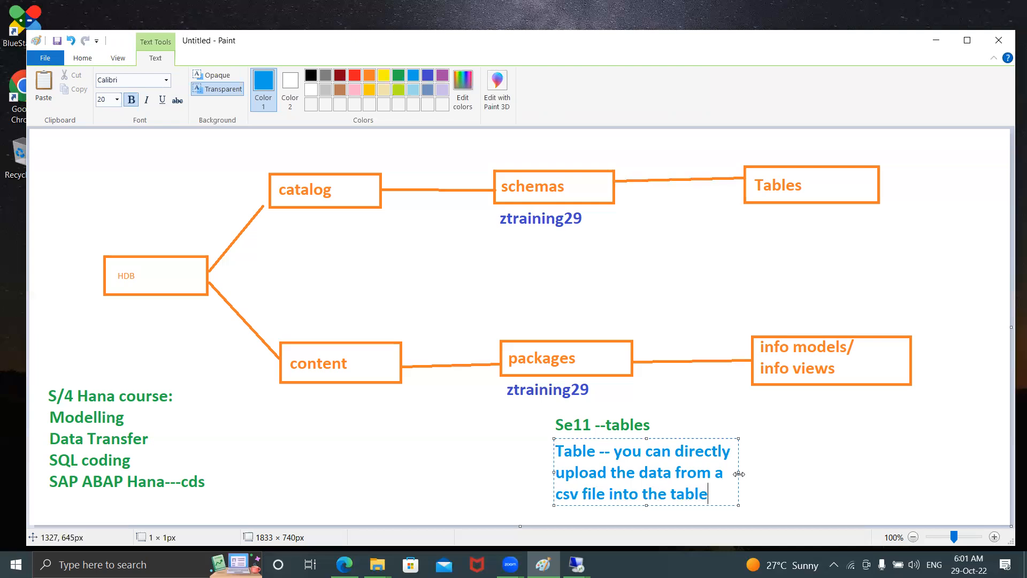
Widen the blue note's text box on both sides so the sentence fits on one line, and finish the text
{"action": "left_click_drag", "start_coordinate": [739, 474], "coordinate": [999, 472]}
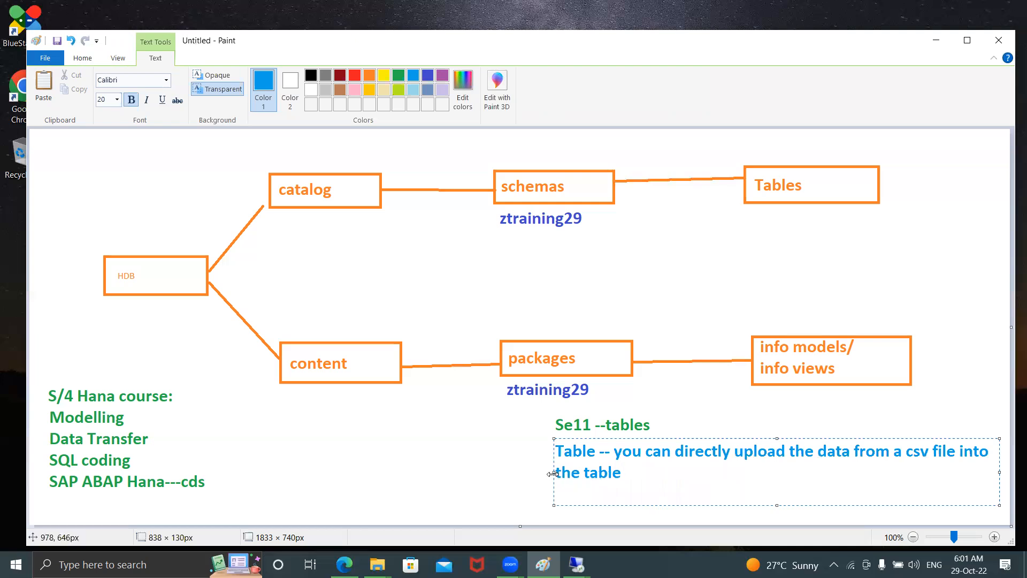
{"action": "left_click_drag", "start_coordinate": [552, 474], "coordinate": [436, 473]}
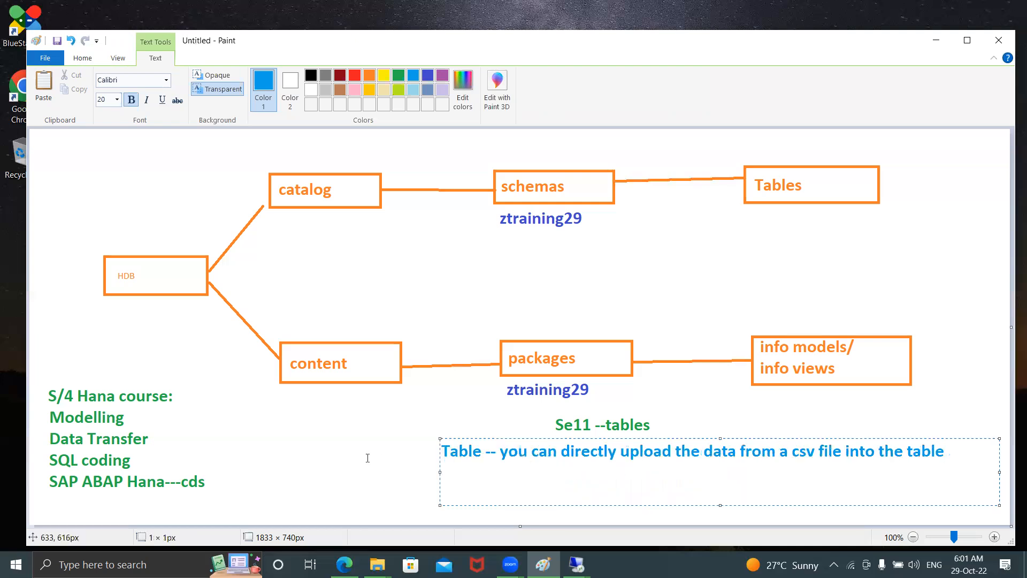
{"action": "left_click", "coordinate": [367, 456]}
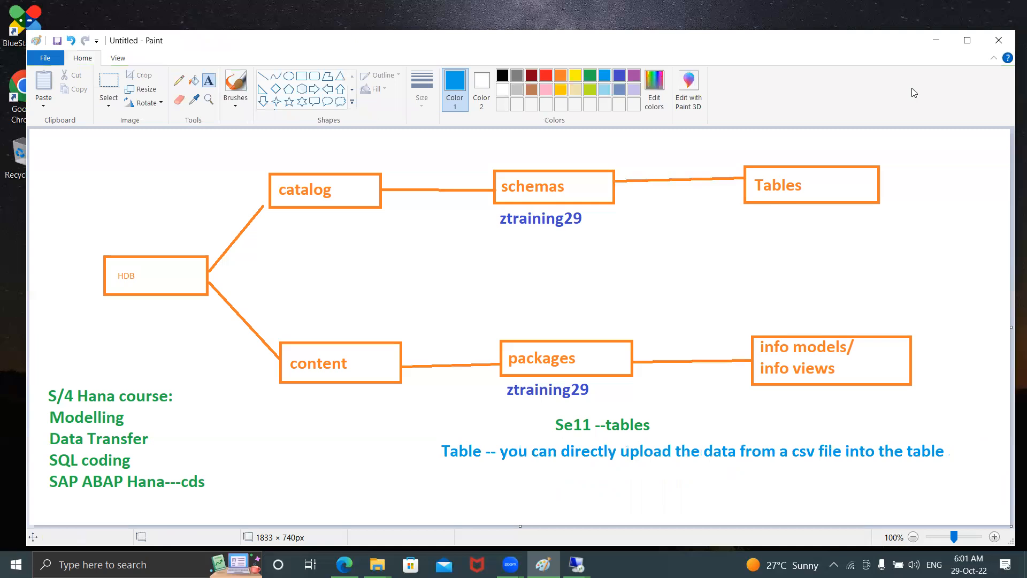
Minimize Paint, switch to the remote desktop session and check the file type in the properties of Test file
{"action": "left_click", "coordinate": [934, 47]}
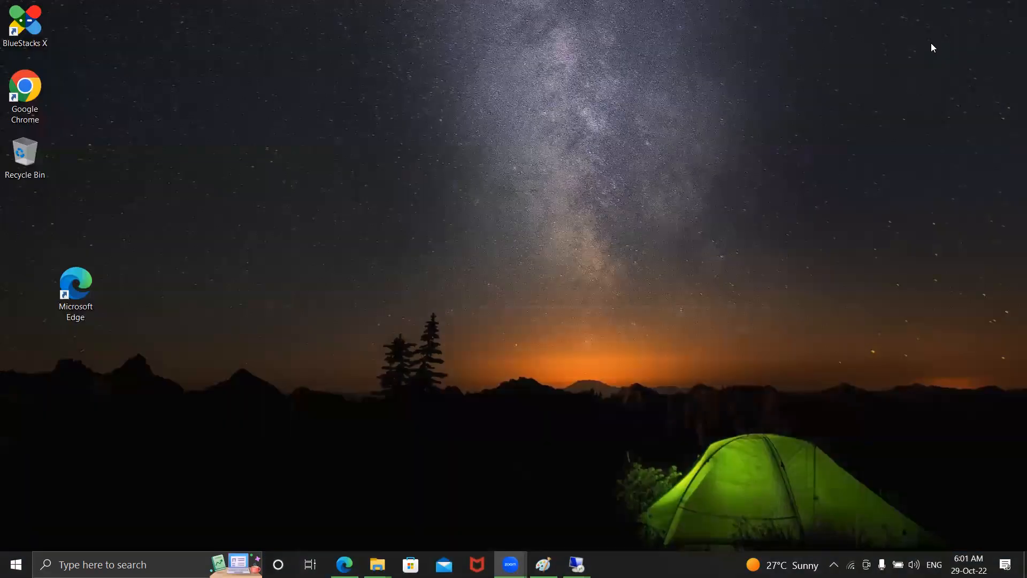
{"action": "mouse_move", "coordinate": [576, 564]}
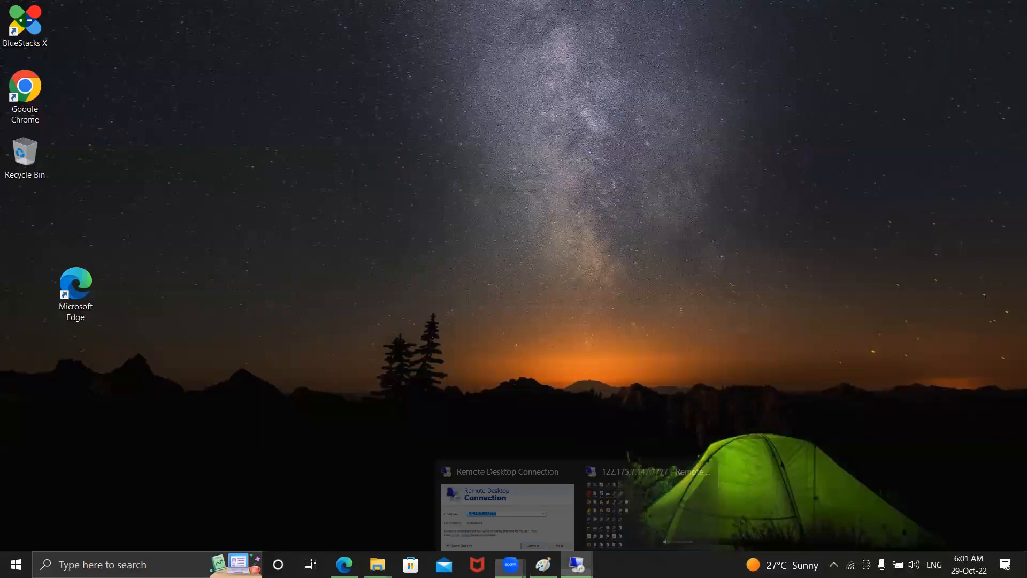
{"action": "left_click", "coordinate": [645, 520]}
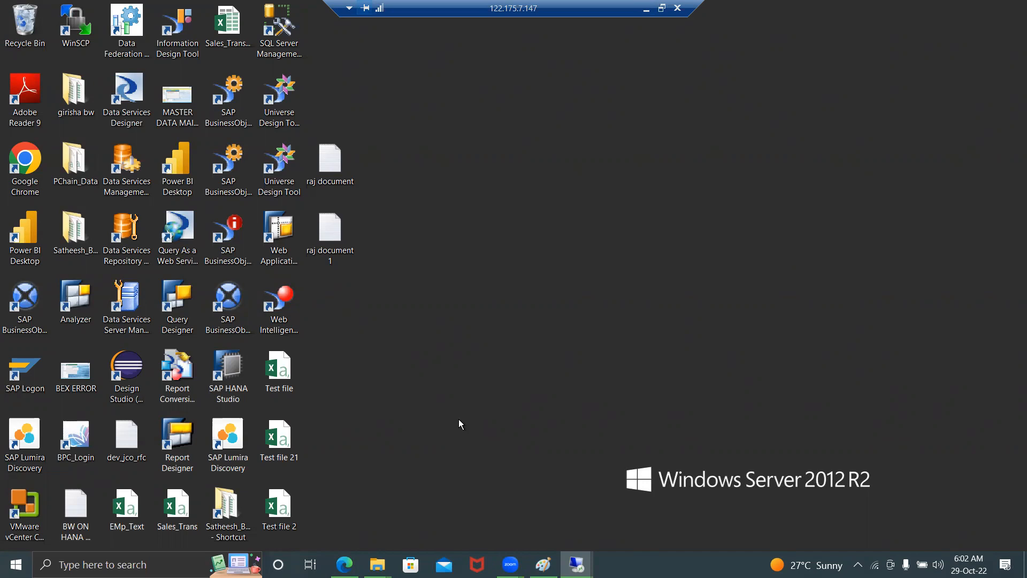
{"action": "right_click", "coordinate": [284, 373]}
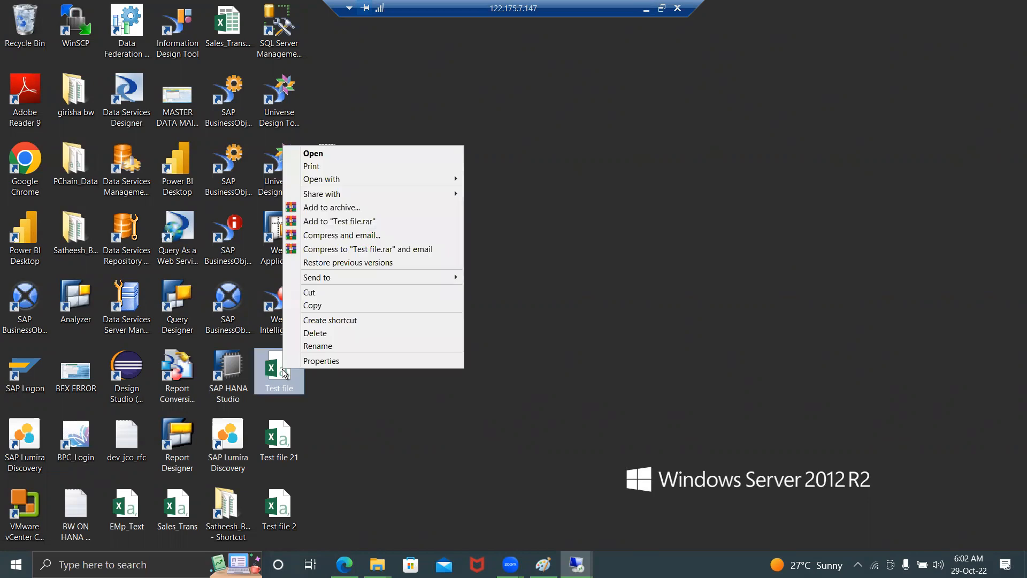
{"action": "left_click", "coordinate": [353, 363]}
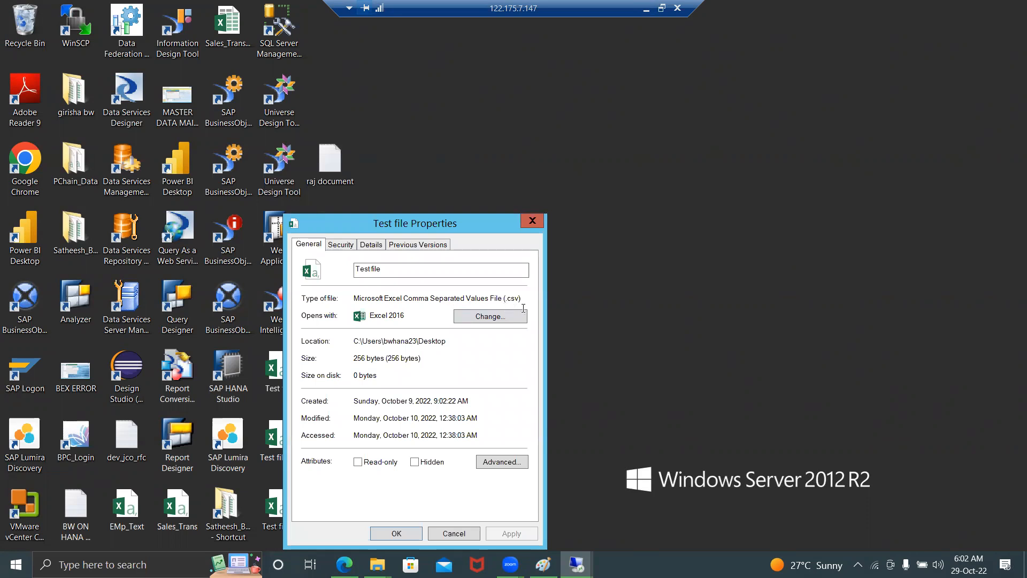
{"action": "left_click", "coordinate": [534, 222]}
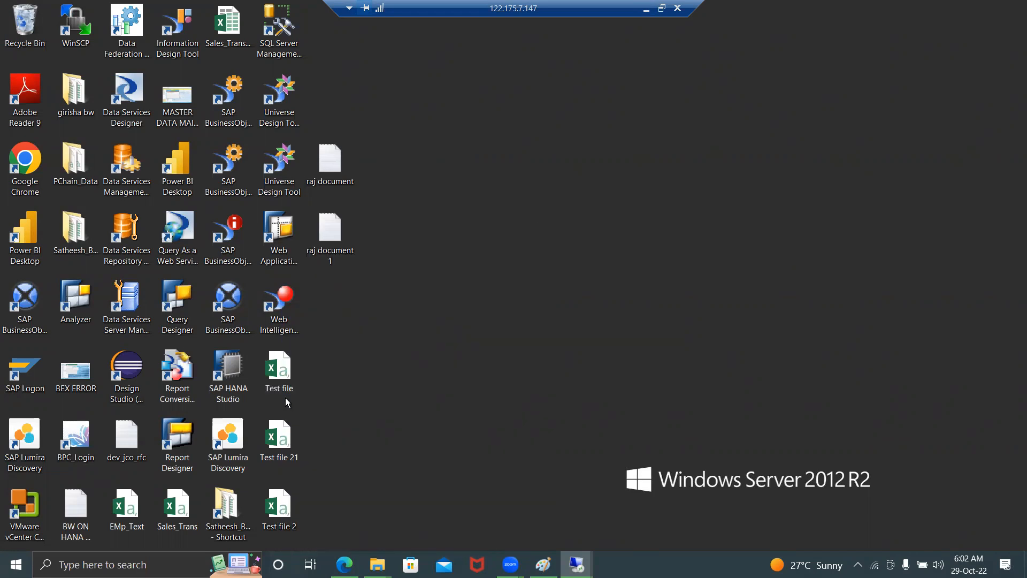
Open Test file from the remote desktop in Excel and widen the Product Name column to show its full header
{"action": "double_click", "coordinate": [280, 372]}
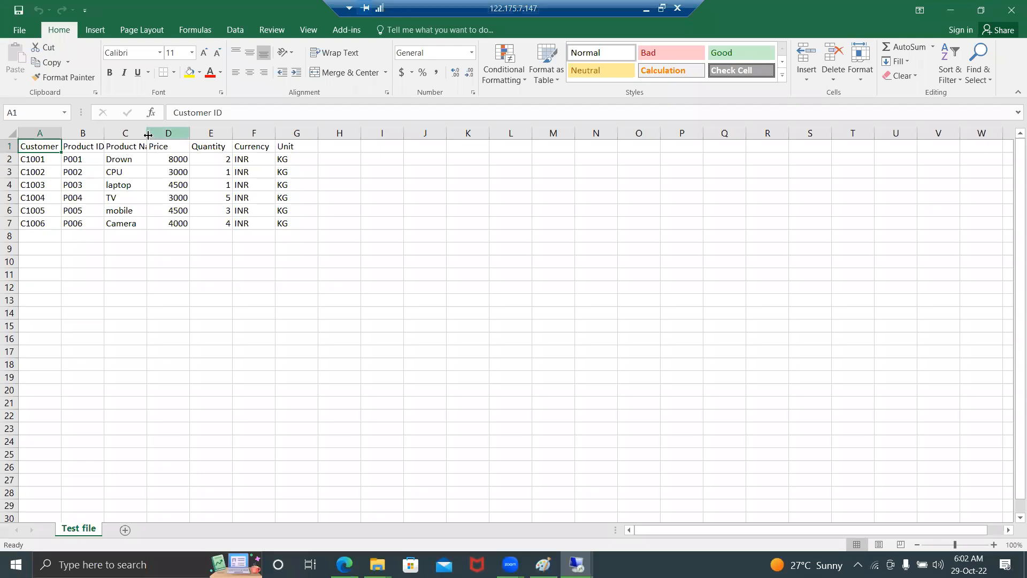
{"action": "left_click_drag", "start_coordinate": [147, 133], "coordinate": [175, 130]}
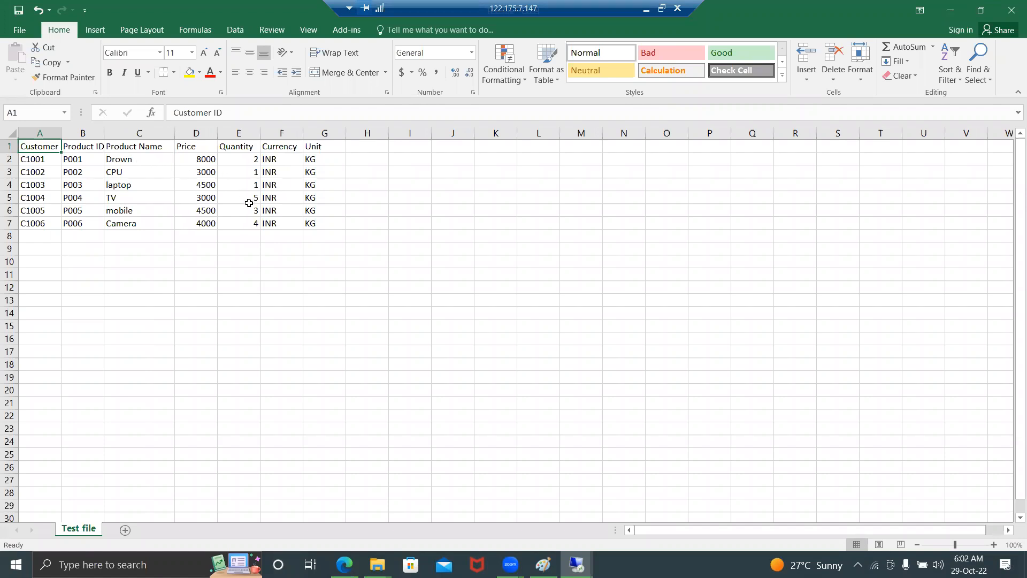
Rename the headers in B1 and C1 to Product_ID and Product_Name, with underscores instead of spaces
{"action": "left_click", "coordinate": [86, 146]}
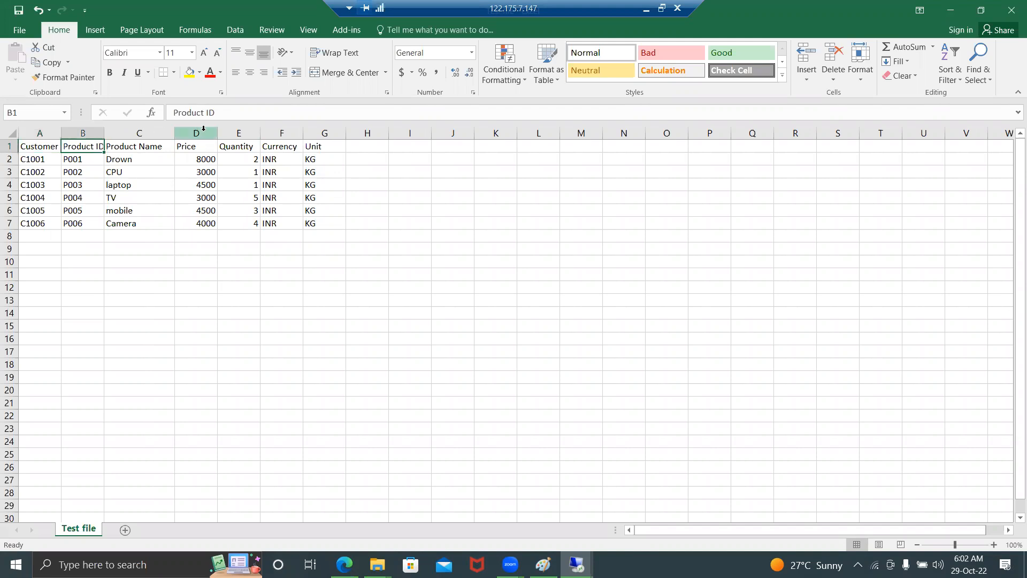
{"action": "left_click", "coordinate": [205, 112]}
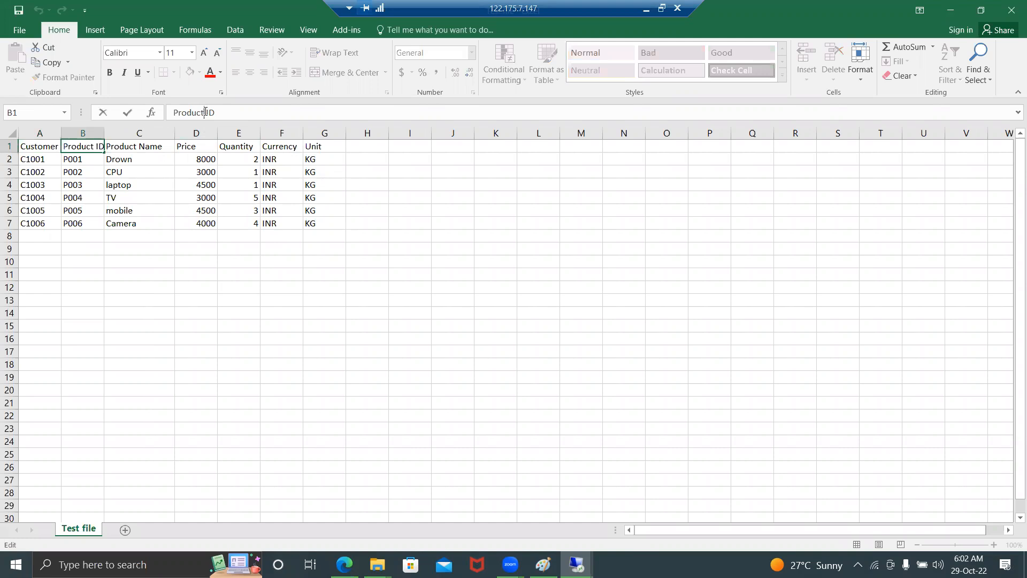
{"action": "type", "text": "_"}
{"action": "key", "text": "BackSpace"}
{"action": "left_click", "coordinate": [146, 149]}
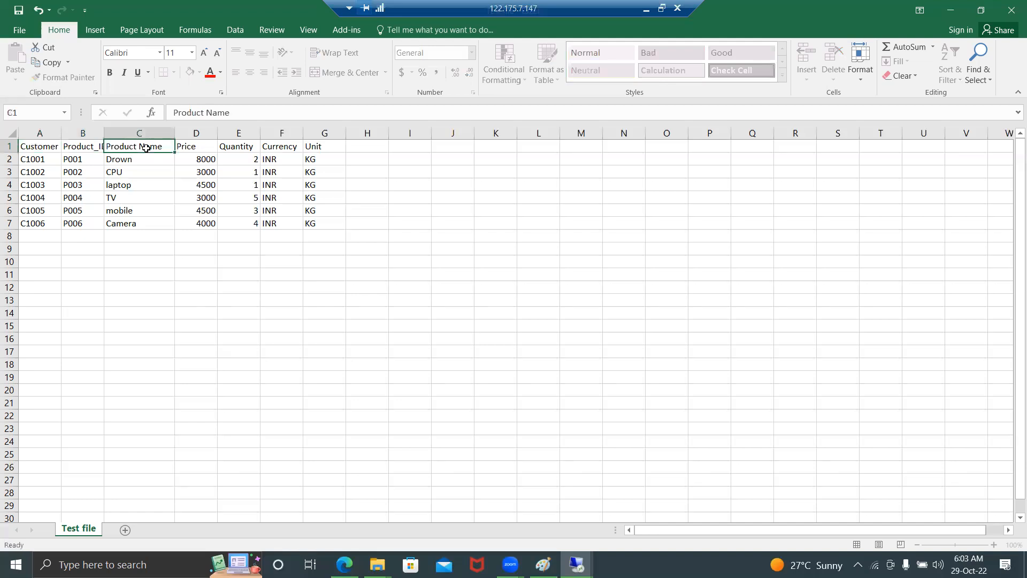
{"action": "left_click", "coordinate": [208, 112]}
{"action": "key", "text": "BackSpace"}
{"action": "type", "text": "_"}
{"action": "left_click", "coordinate": [365, 205]}
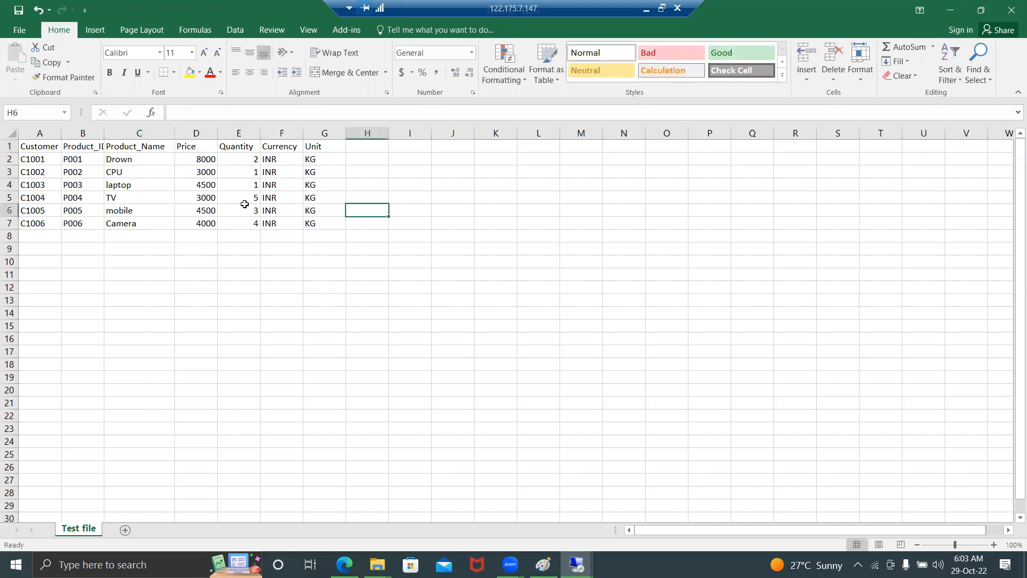
Save Test file in CSV format, replacing the existing Test file.csv on the Desktop, and close the workbook
{"action": "left_click", "coordinate": [19, 11]}
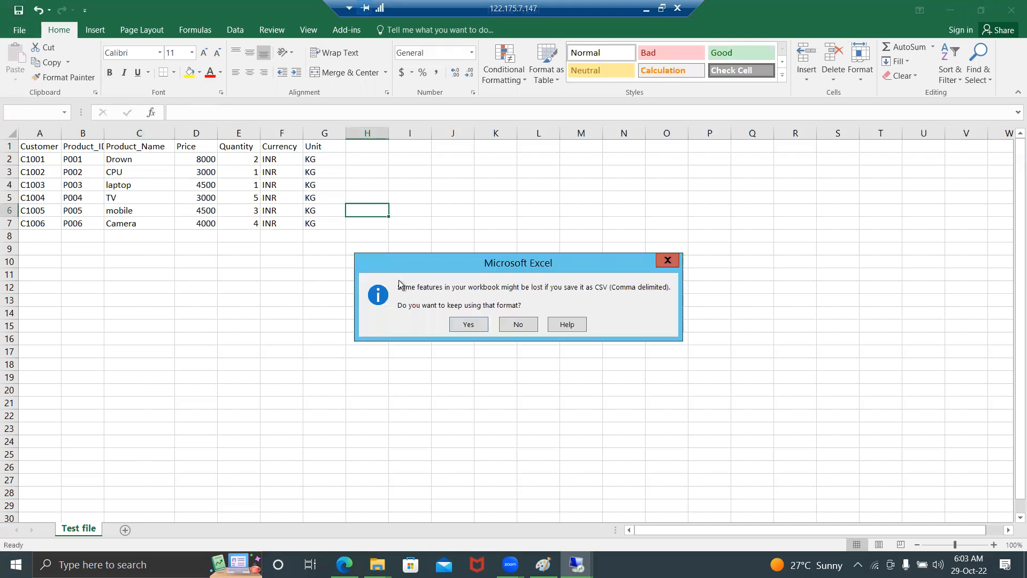
{"action": "left_click", "coordinate": [464, 324]}
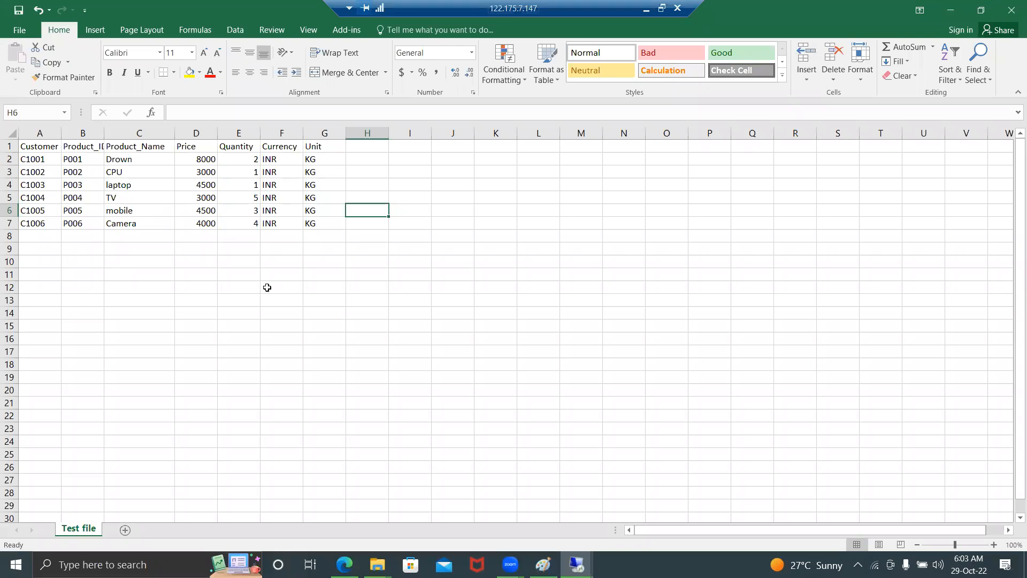
{"action": "left_click", "coordinate": [1013, 13]}
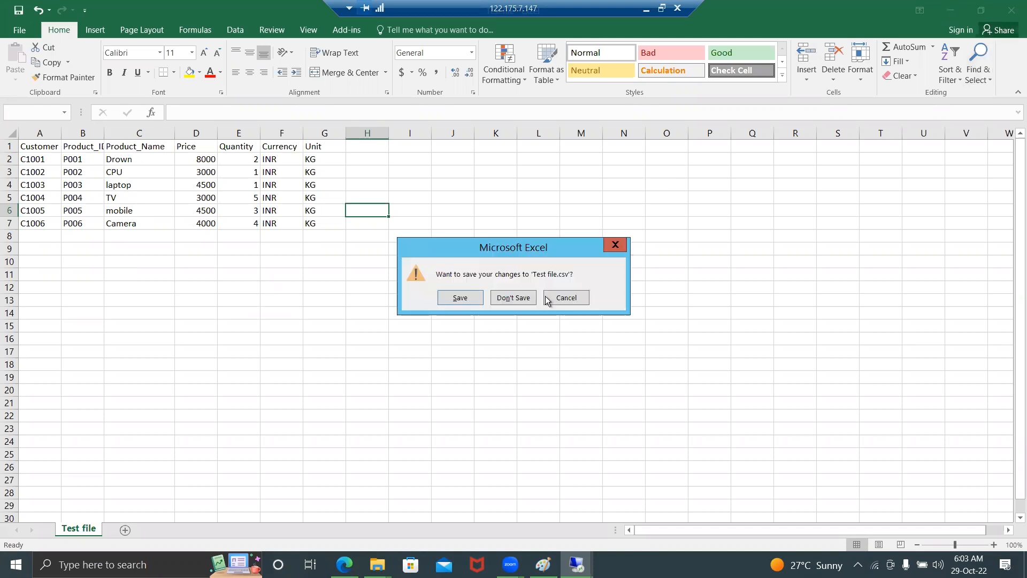
{"action": "left_click", "coordinate": [460, 298]}
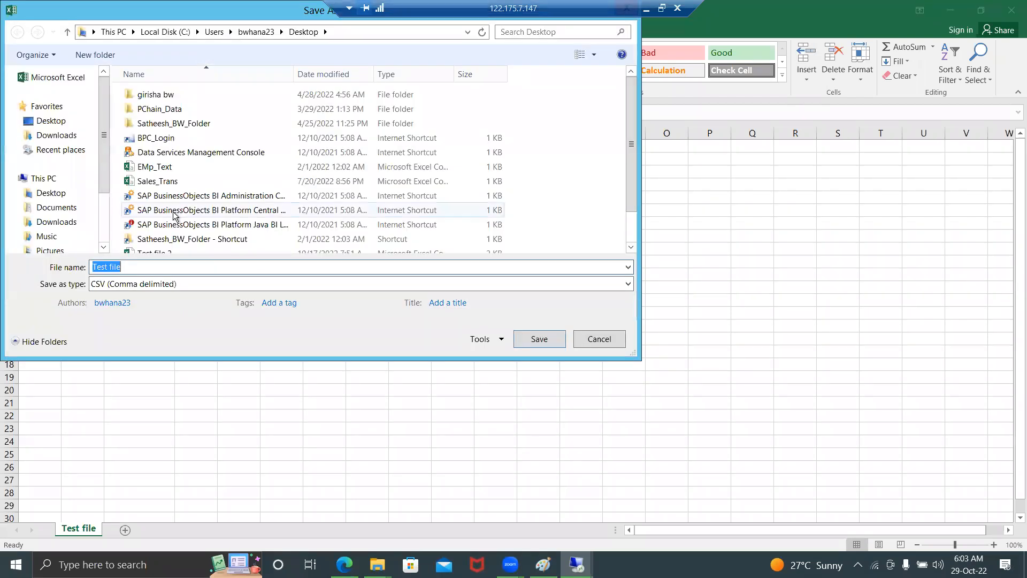
{"action": "left_click", "coordinate": [61, 124]}
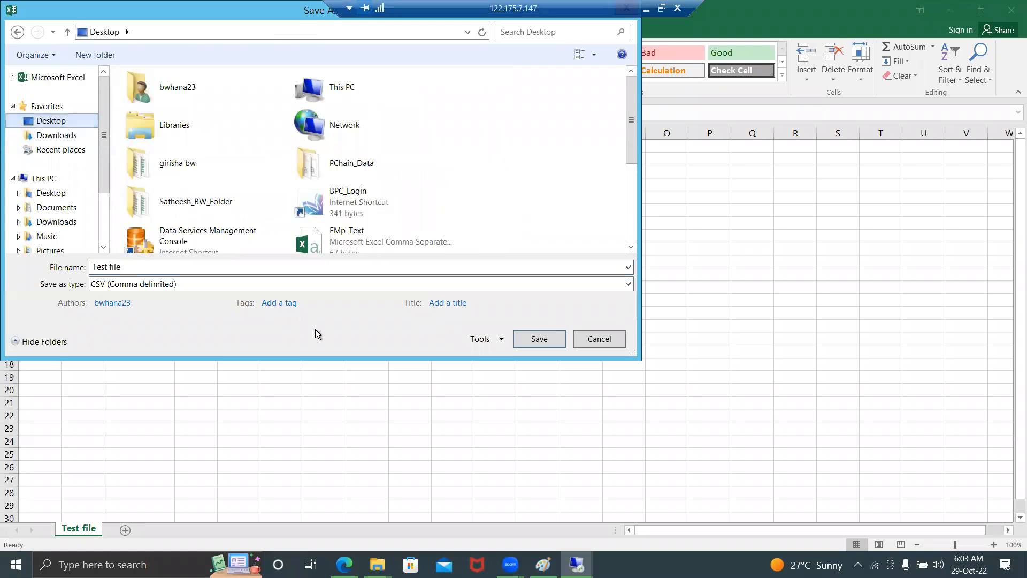
{"action": "left_click", "coordinate": [528, 339]}
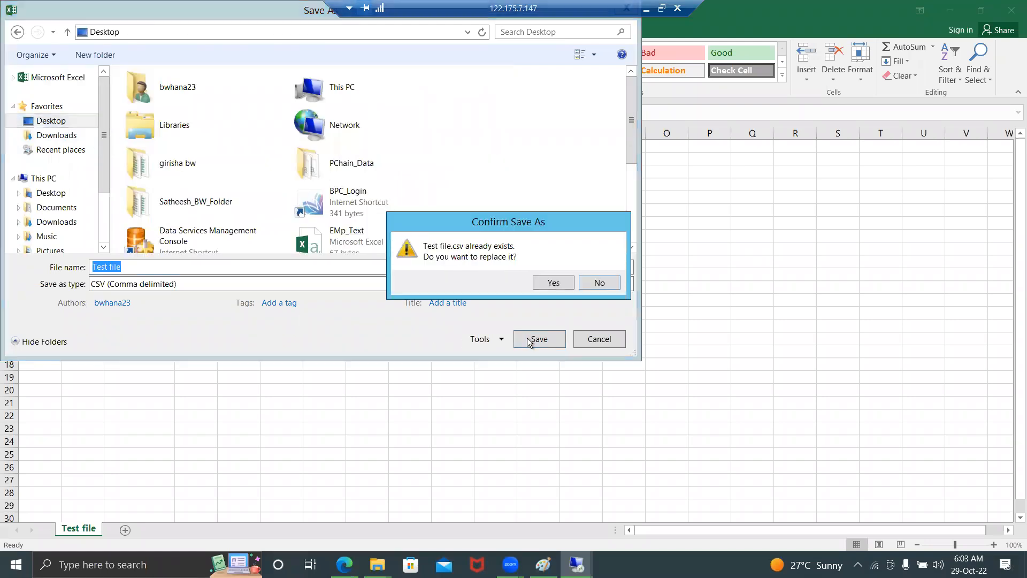
{"action": "left_click", "coordinate": [544, 283]}
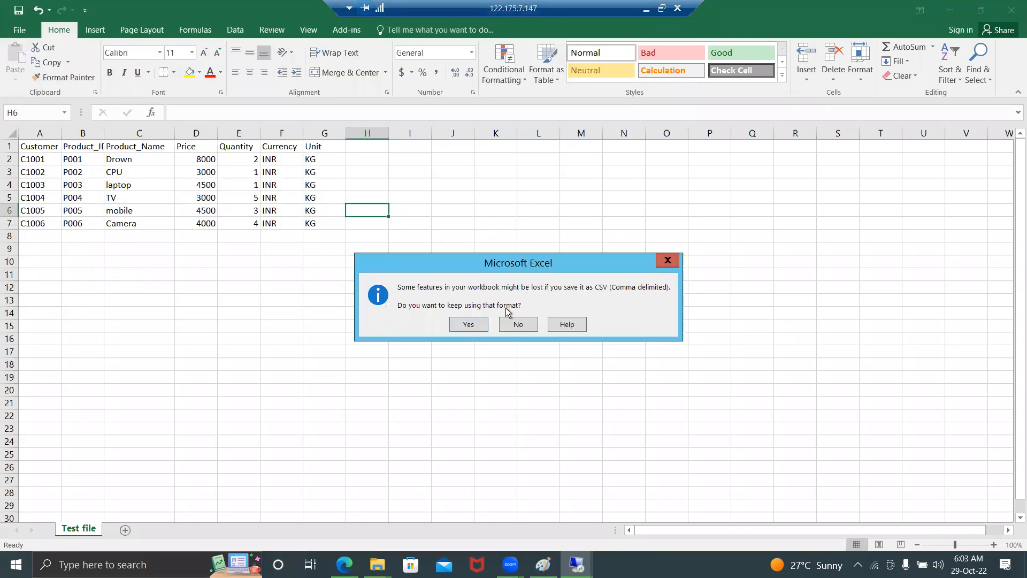
{"action": "left_click", "coordinate": [469, 324]}
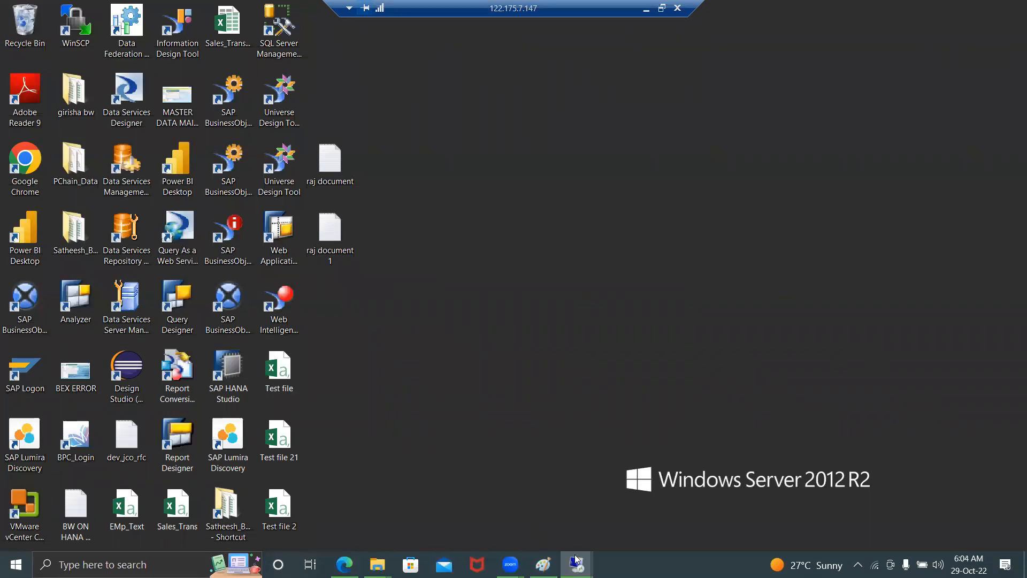
{"action": "mouse_move", "coordinate": [576, 565]}
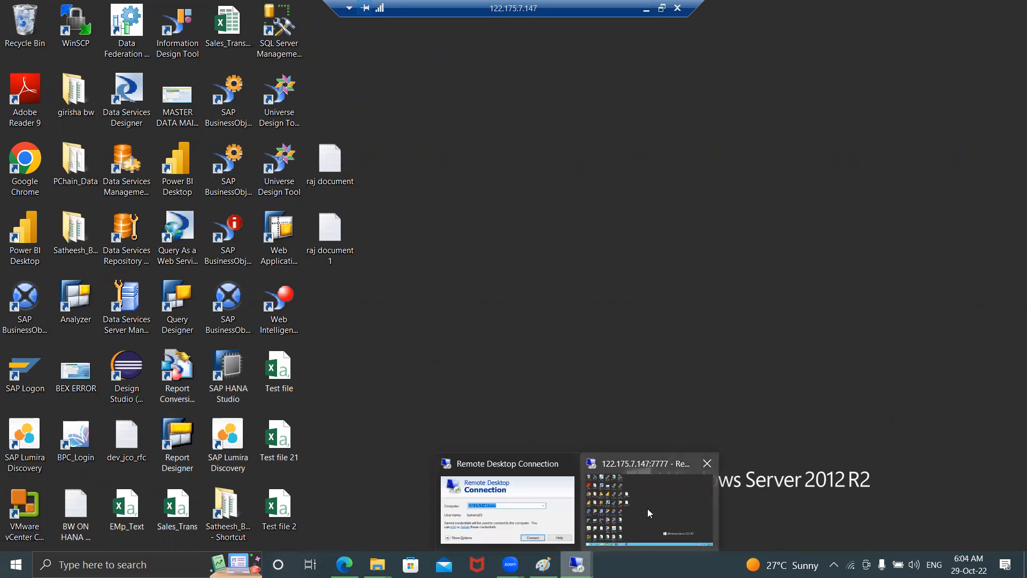
{"action": "left_click", "coordinate": [647, 508]}
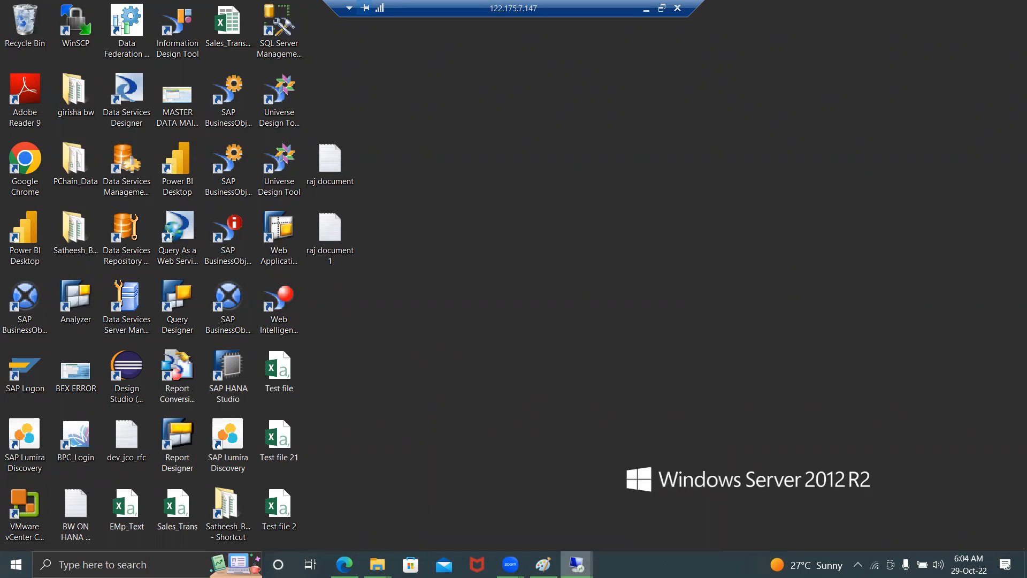
{"action": "mouse_move", "coordinate": [576, 564]}
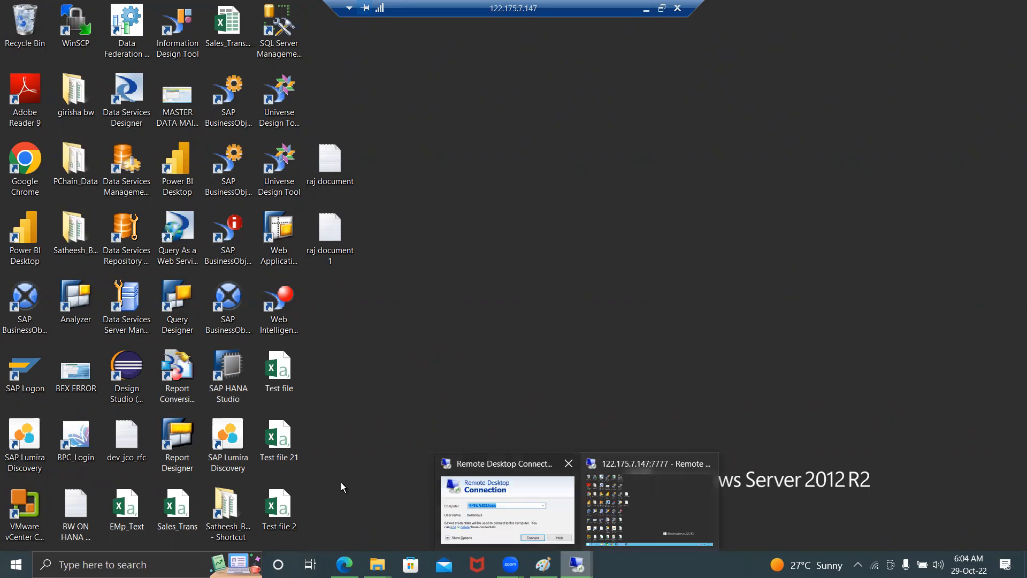
Try to launch SAP HANA Studio from the remote desktop with the hdbstudio1 workspace, then cancel the launcher
{"action": "double_click", "coordinate": [227, 370]}
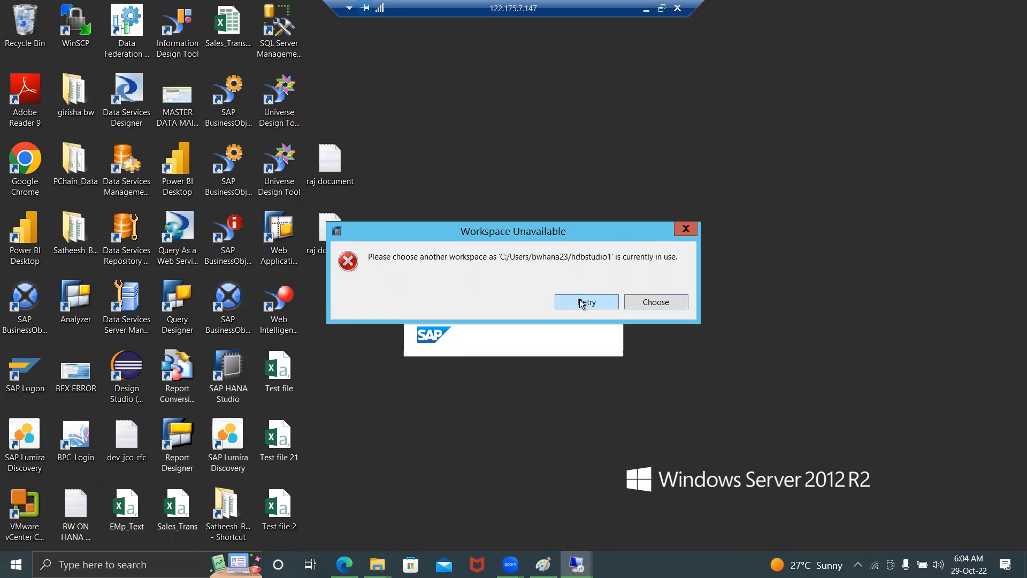
{"action": "left_click", "coordinate": [684, 229]}
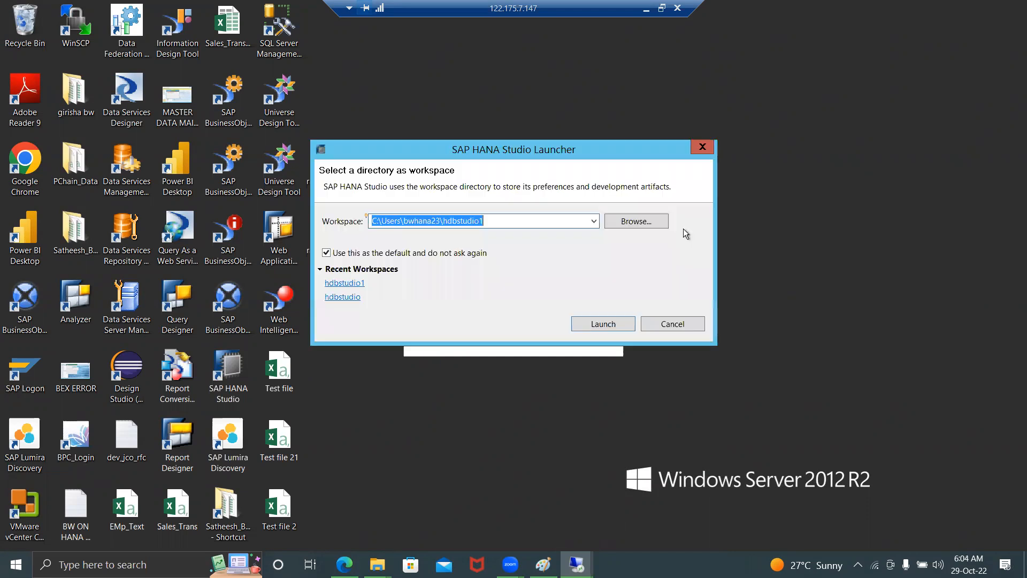
{"action": "left_click", "coordinate": [597, 324]}
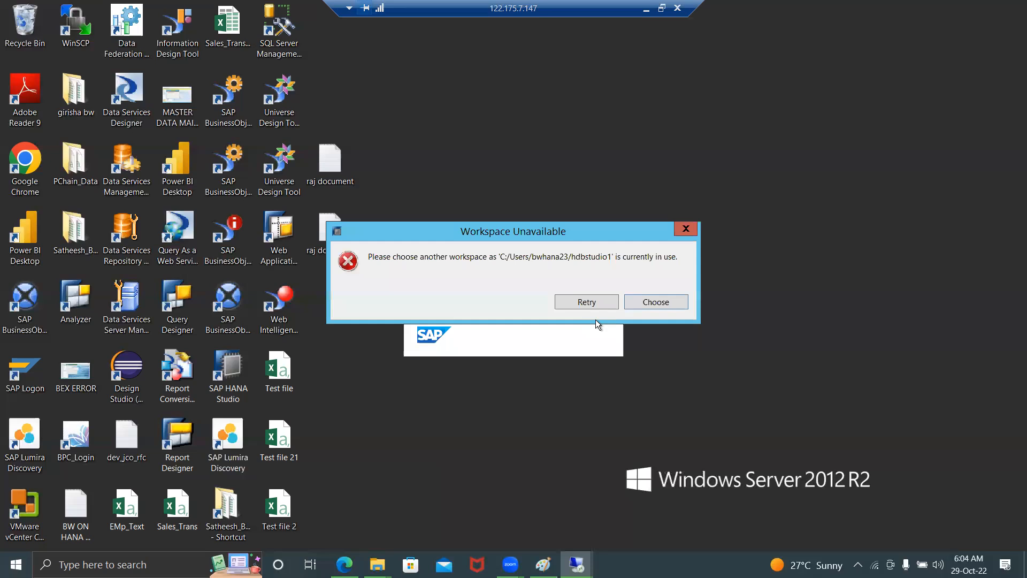
{"action": "left_click", "coordinate": [652, 302]}
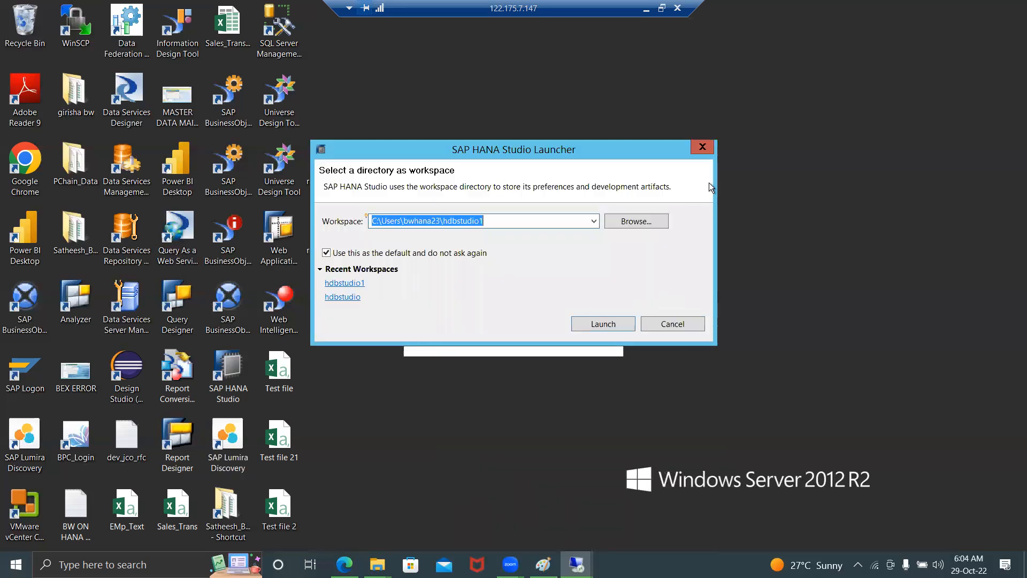
{"action": "left_click", "coordinate": [702, 149]}
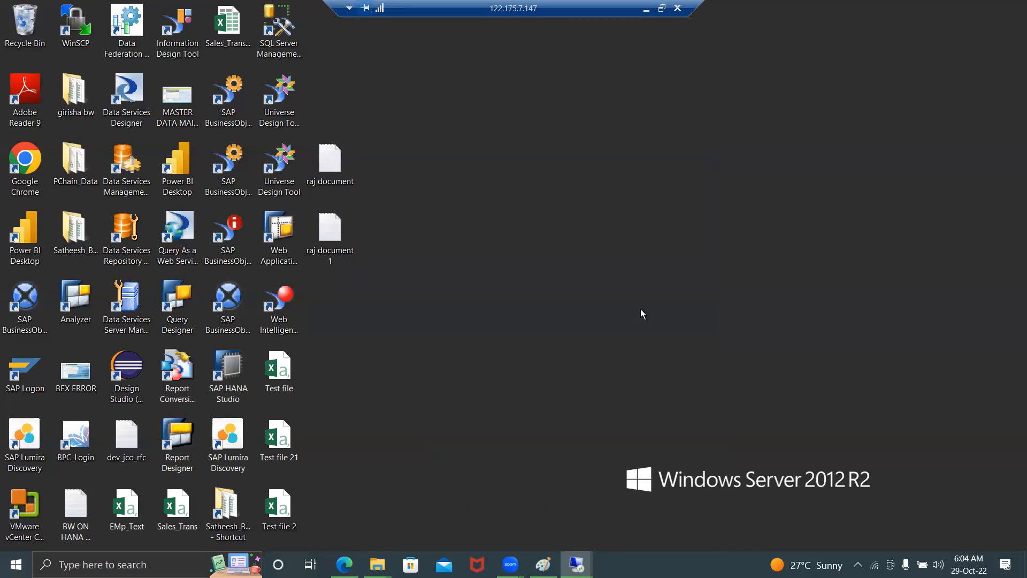
Disconnect the remote desktop session and reconnect to 122.175.7.147:7777 with the saved credentials
{"action": "mouse_move", "coordinate": [587, 551]}
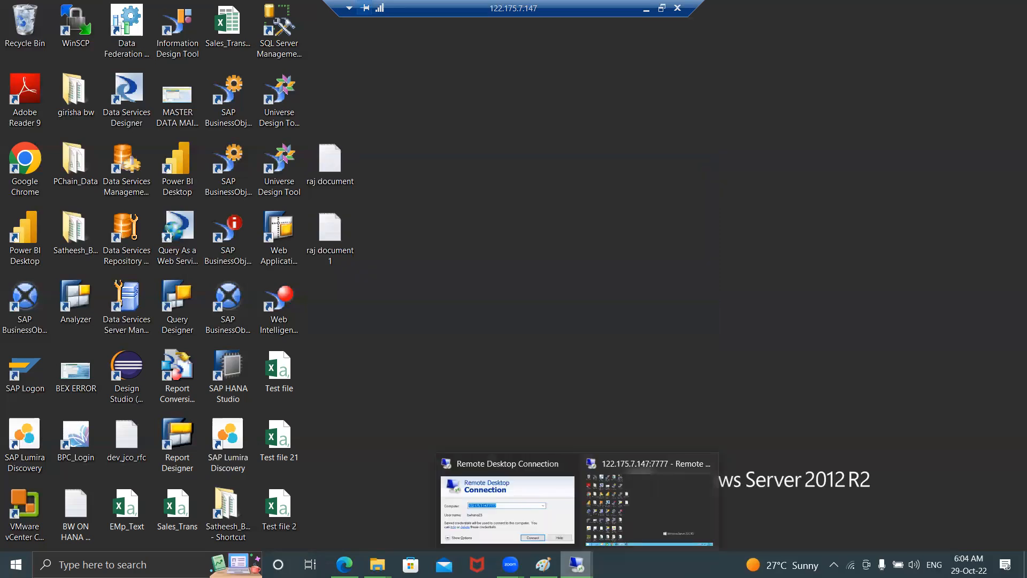
{"action": "left_click", "coordinate": [645, 522]}
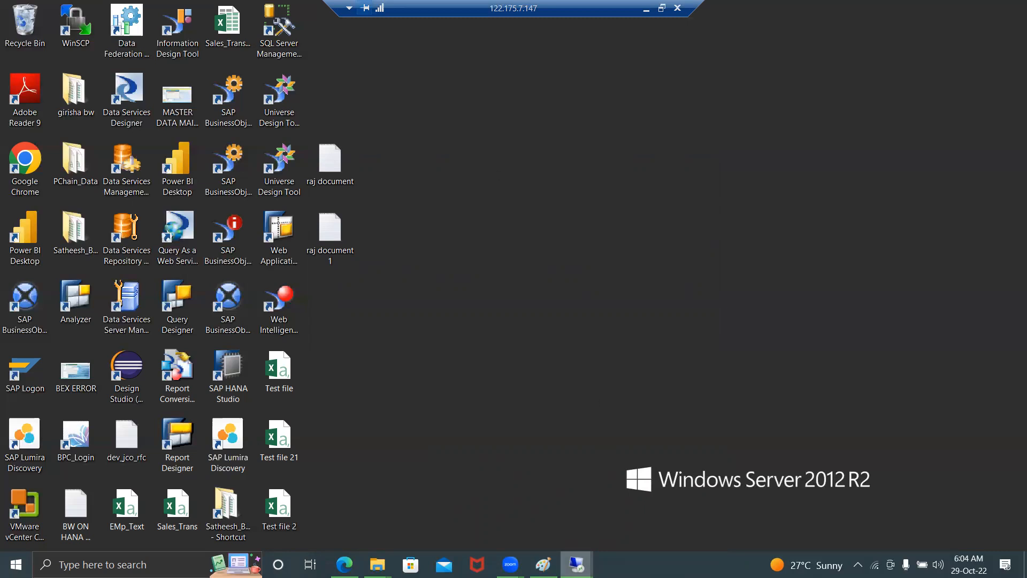
{"action": "left_click", "coordinate": [576, 565]}
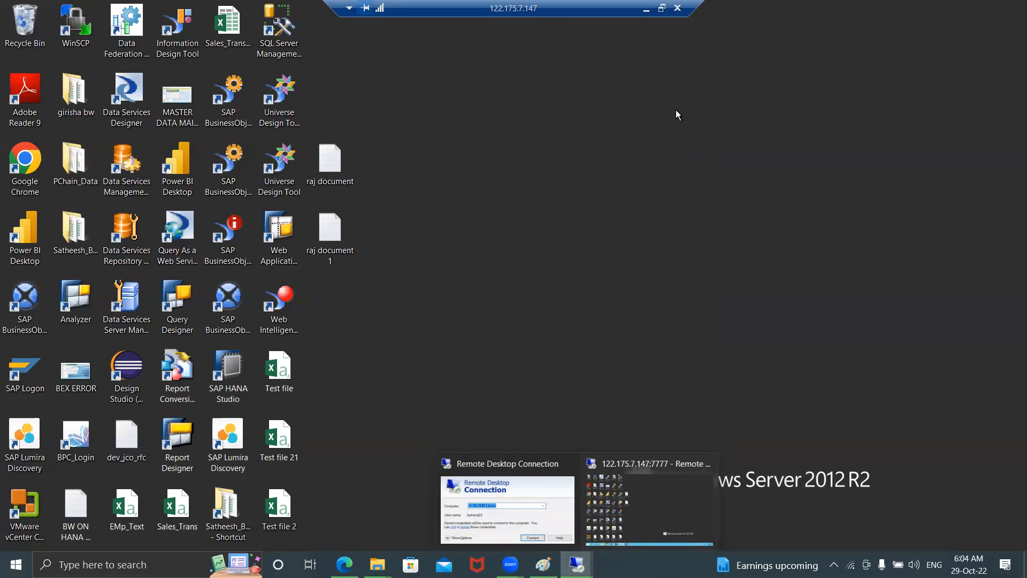
{"action": "left_click", "coordinate": [678, 8]}
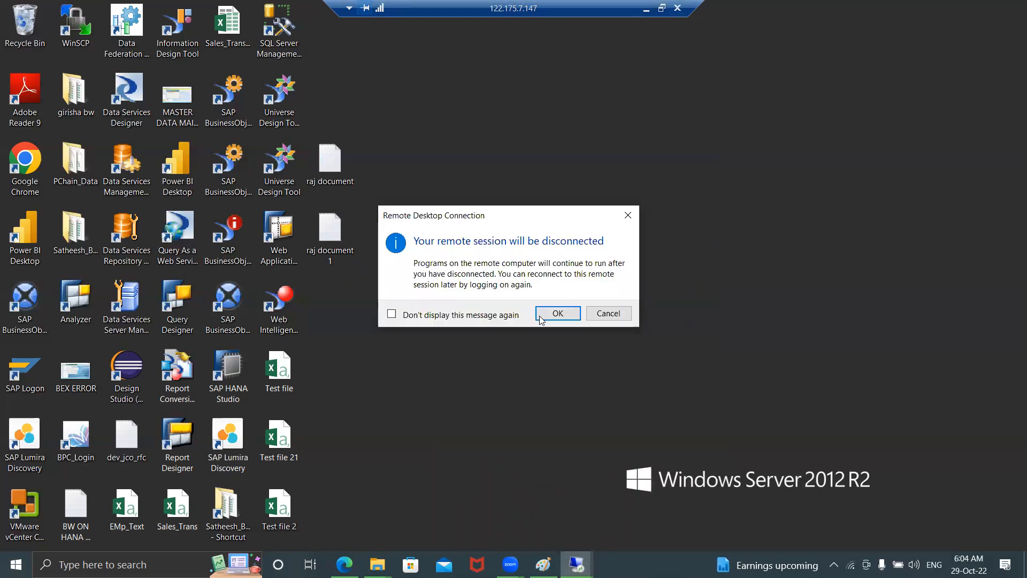
{"action": "left_click", "coordinate": [557, 316]}
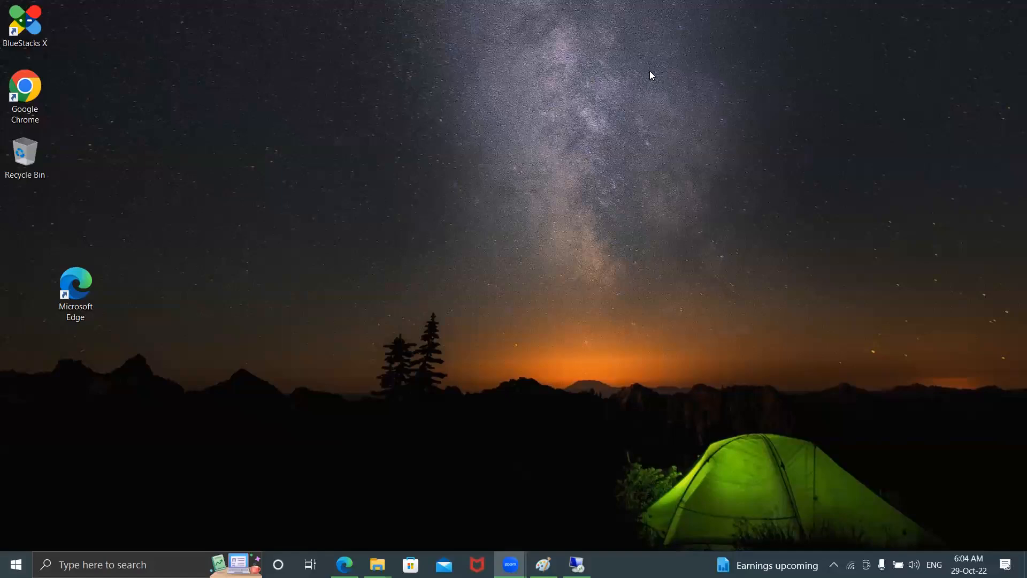
{"action": "left_click", "coordinate": [577, 564]}
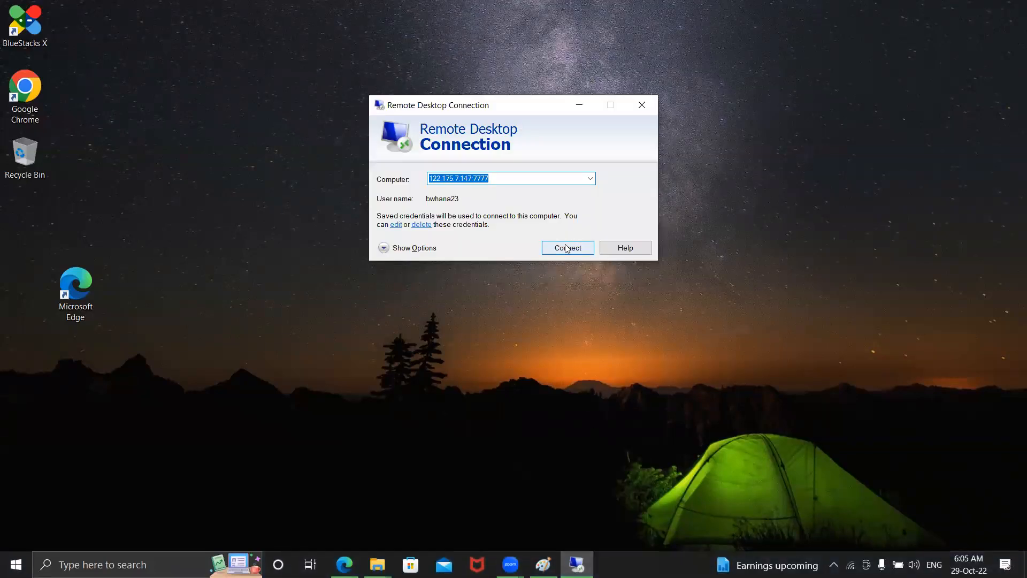
{"action": "left_click", "coordinate": [568, 249]}
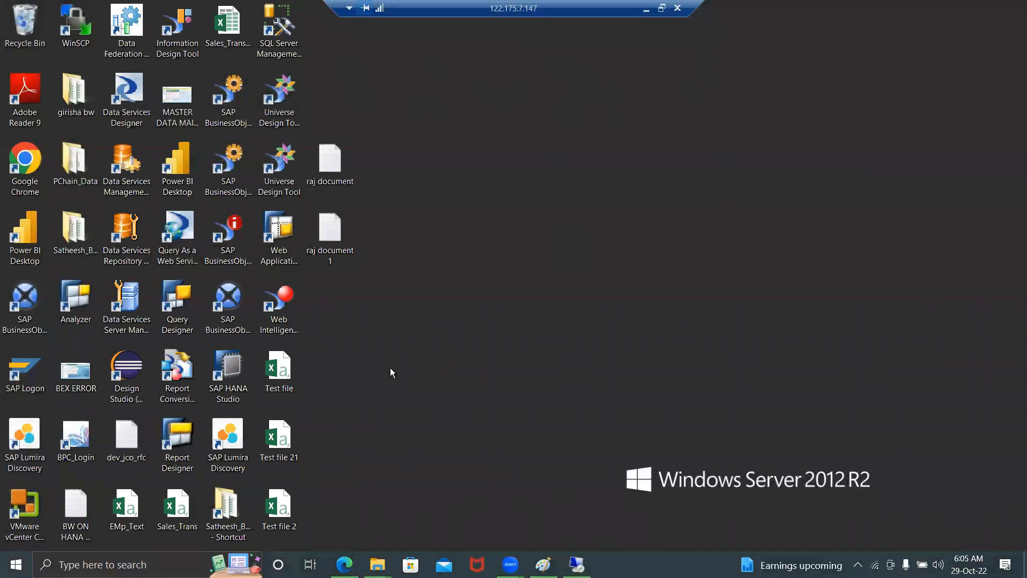
Retry launching SAP HANA Studio in the reconnected session with the hdbstudio1 workspace and cancel the launcher
{"action": "double_click", "coordinate": [228, 374]}
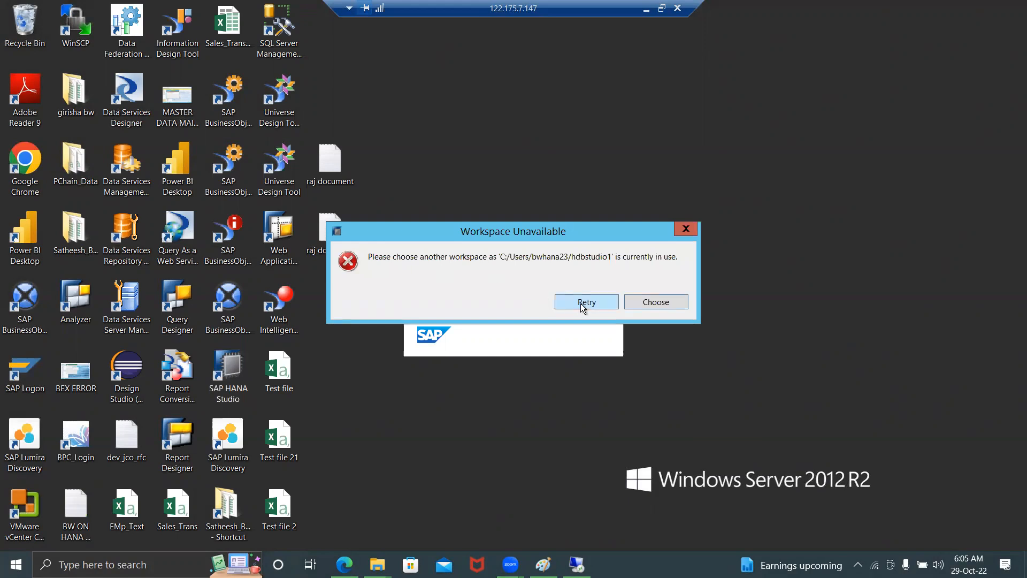
{"action": "left_click", "coordinate": [653, 301]}
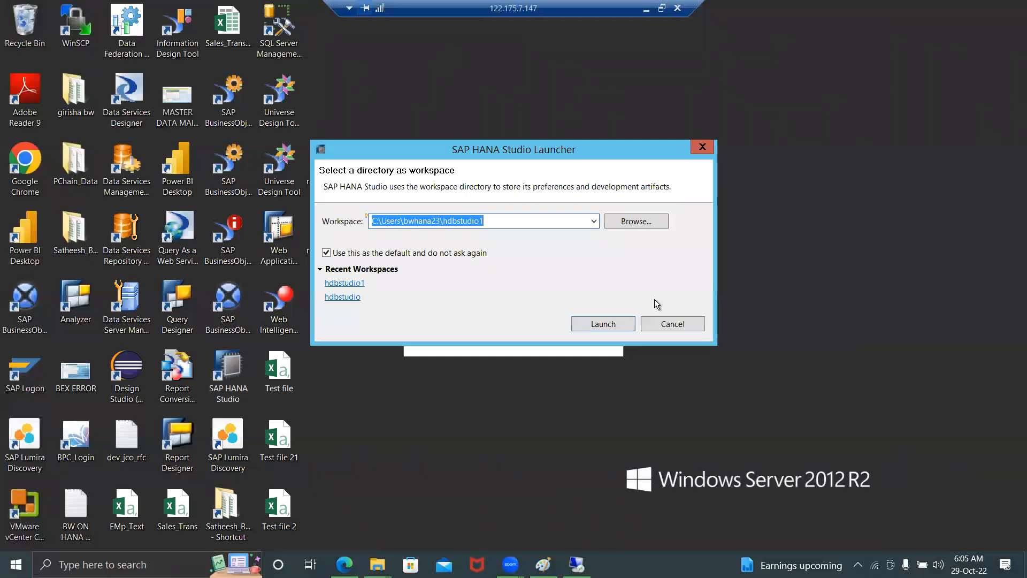
{"action": "left_click", "coordinate": [599, 323]}
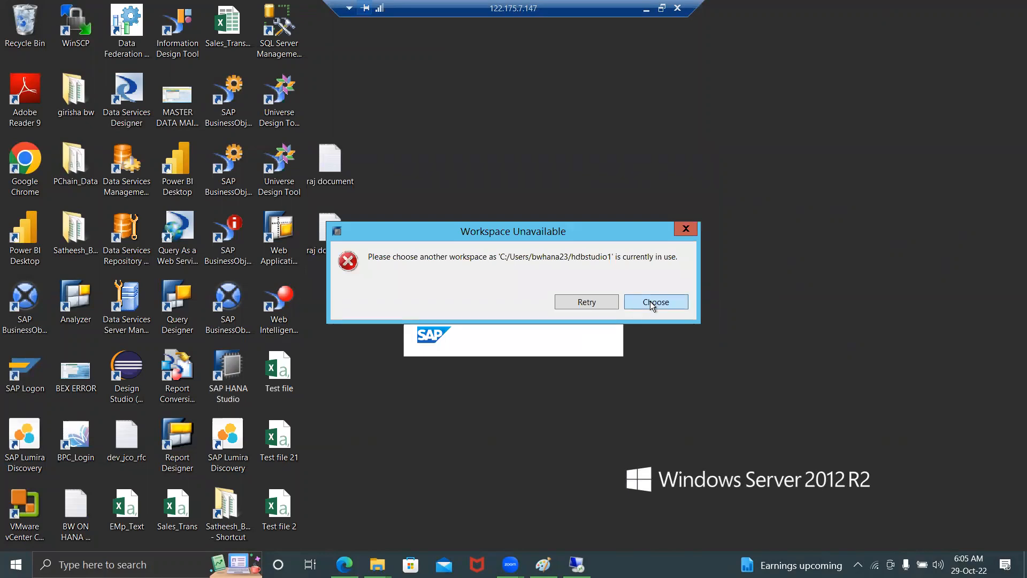
{"action": "left_click", "coordinate": [650, 301]}
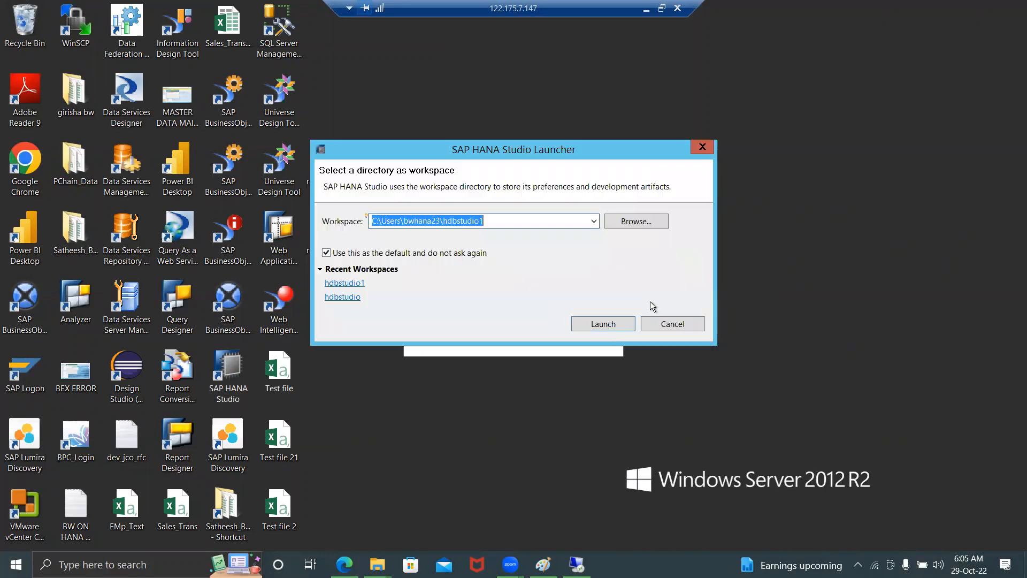
{"action": "left_click", "coordinate": [704, 147]}
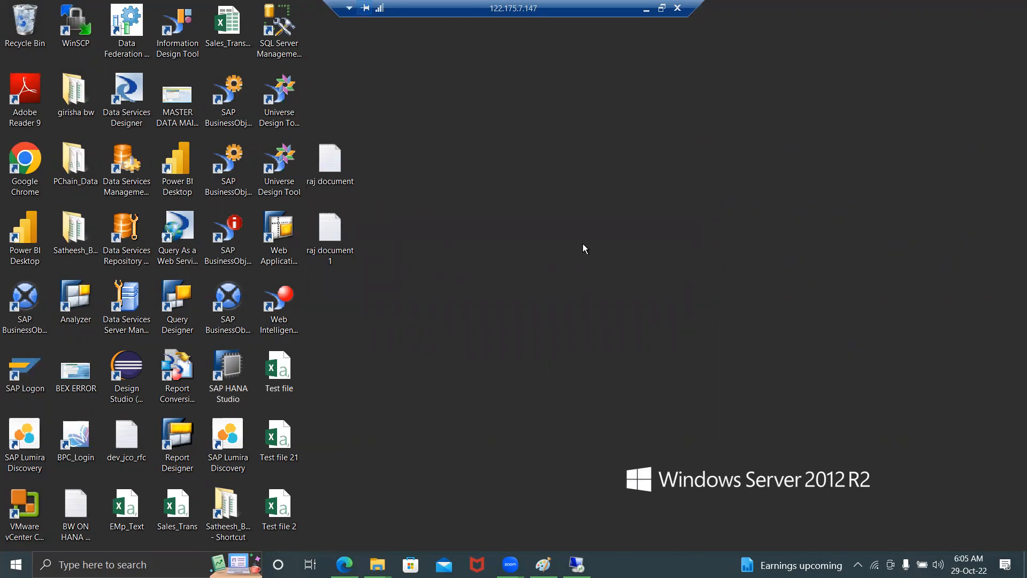
Disconnect the remote session at 122.175.7.147 once more and return to the local desktop
{"action": "left_click", "coordinate": [677, 9]}
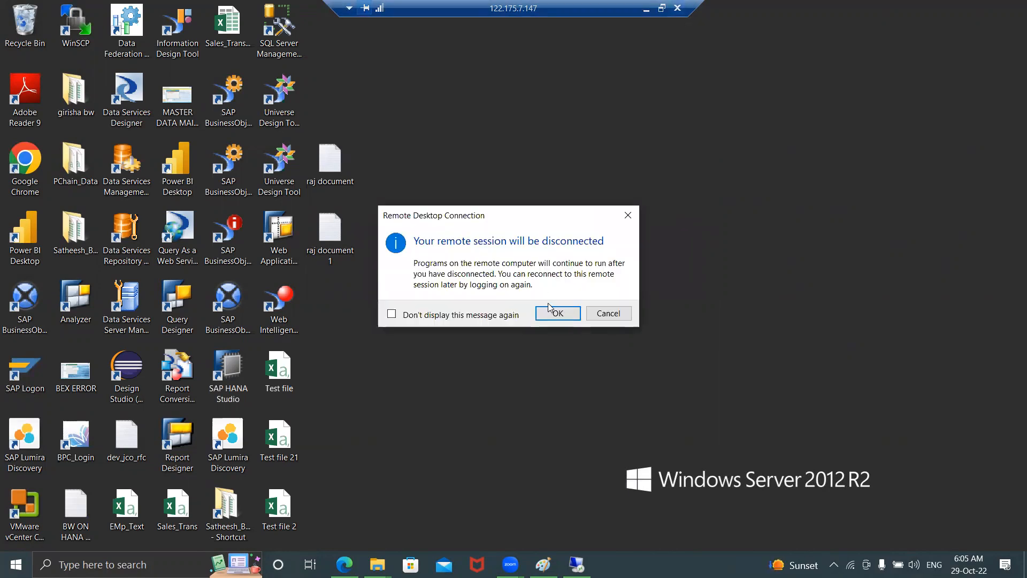
{"action": "left_click", "coordinate": [391, 314]}
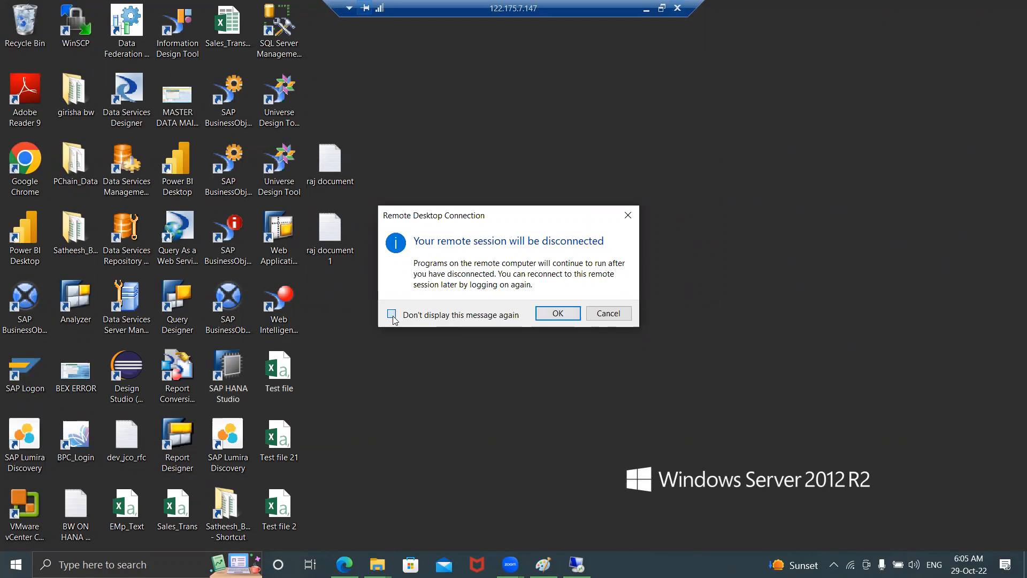
{"action": "left_click", "coordinate": [556, 314]}
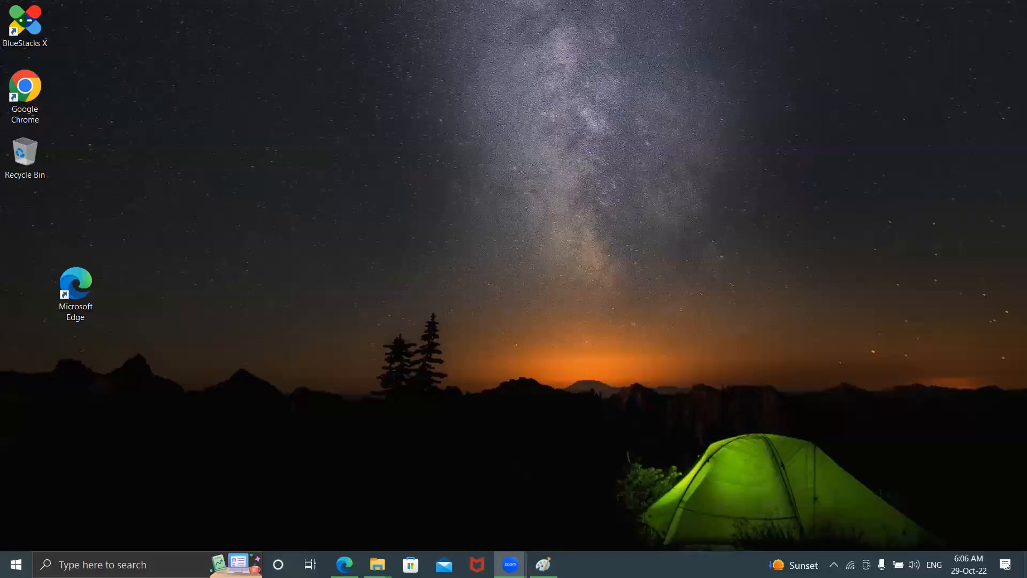
Find and open Remote Desktop Connection on the local computer and connect to 122.175.7.147:7777, retrying if needed
{"action": "mouse_move", "coordinate": [509, 565]}
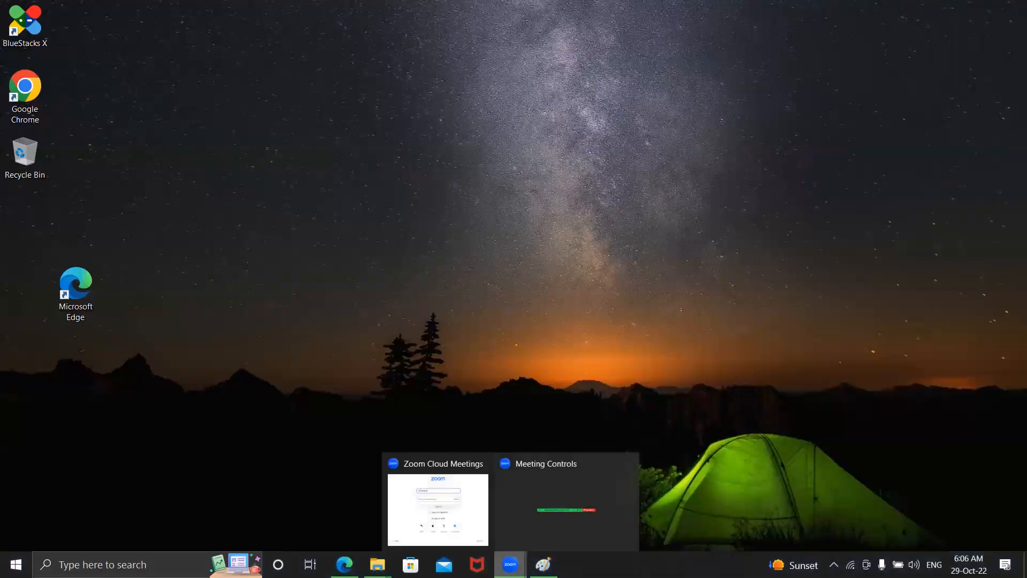
{"action": "left_click", "coordinate": [52, 559]}
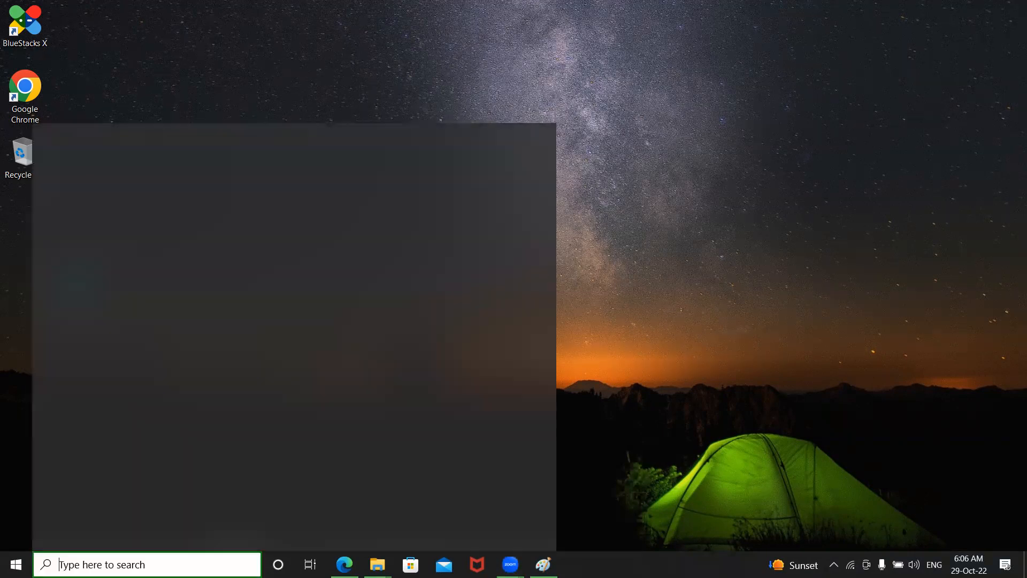
{"action": "type", "text": "remo"}
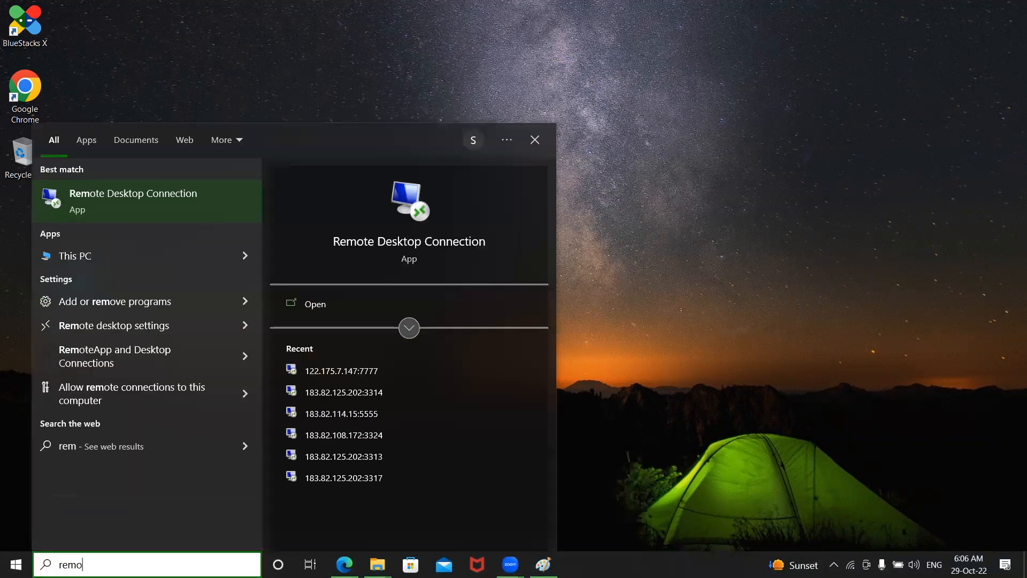
{"action": "left_click", "coordinate": [165, 189]}
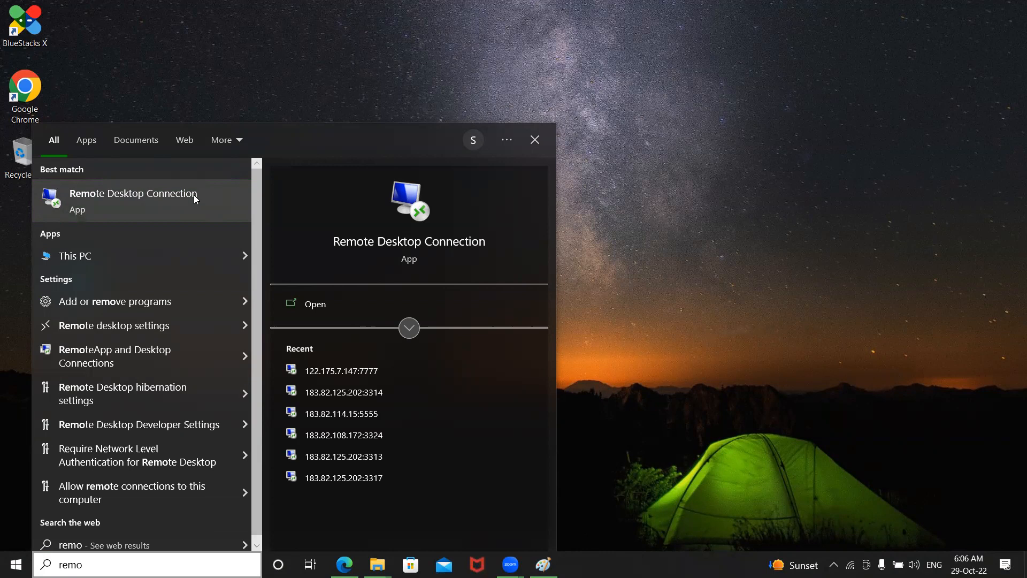
{"action": "left_click", "coordinate": [174, 194]}
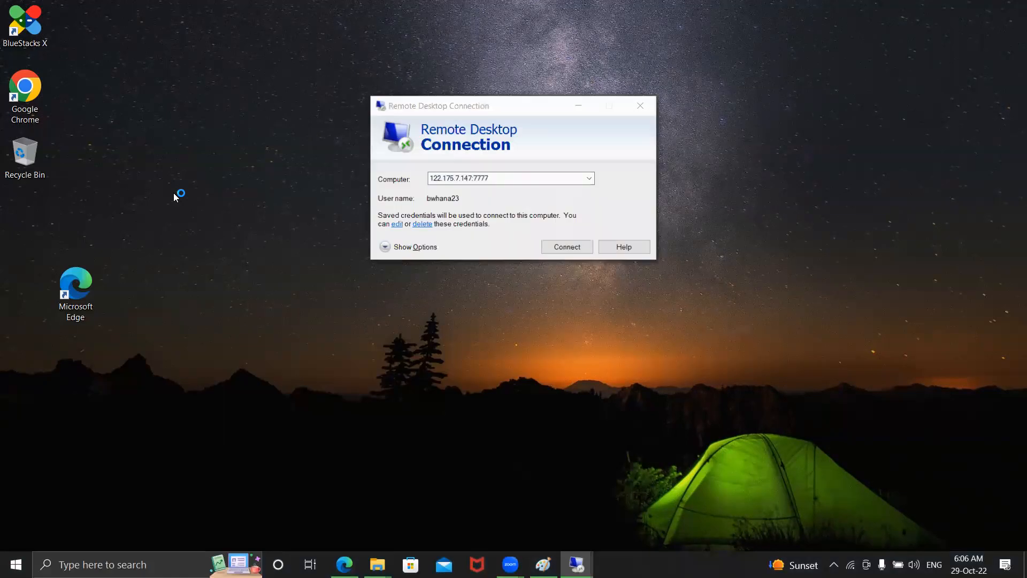
{"action": "left_click", "coordinate": [560, 249]}
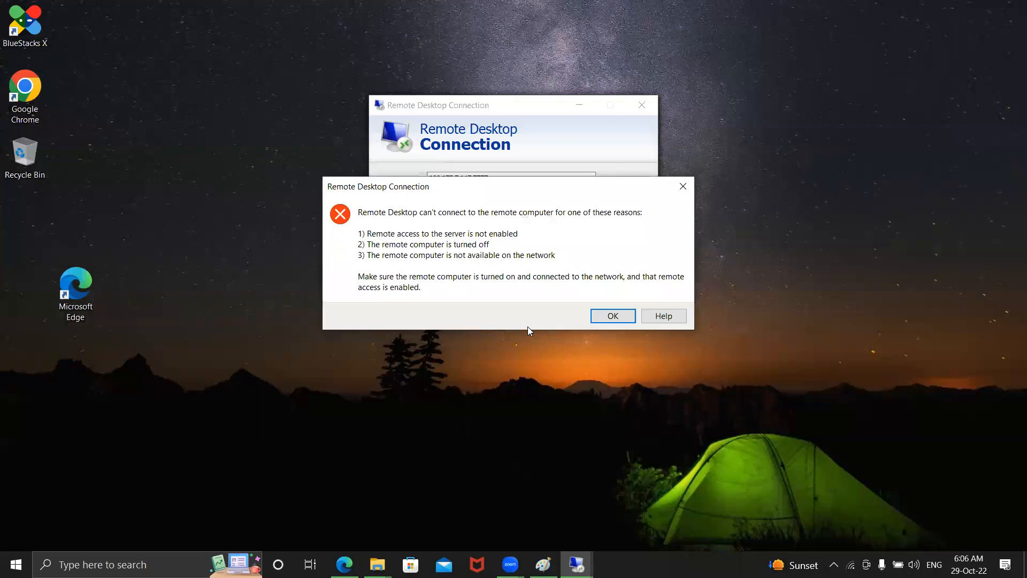
{"action": "left_click", "coordinate": [626, 320]}
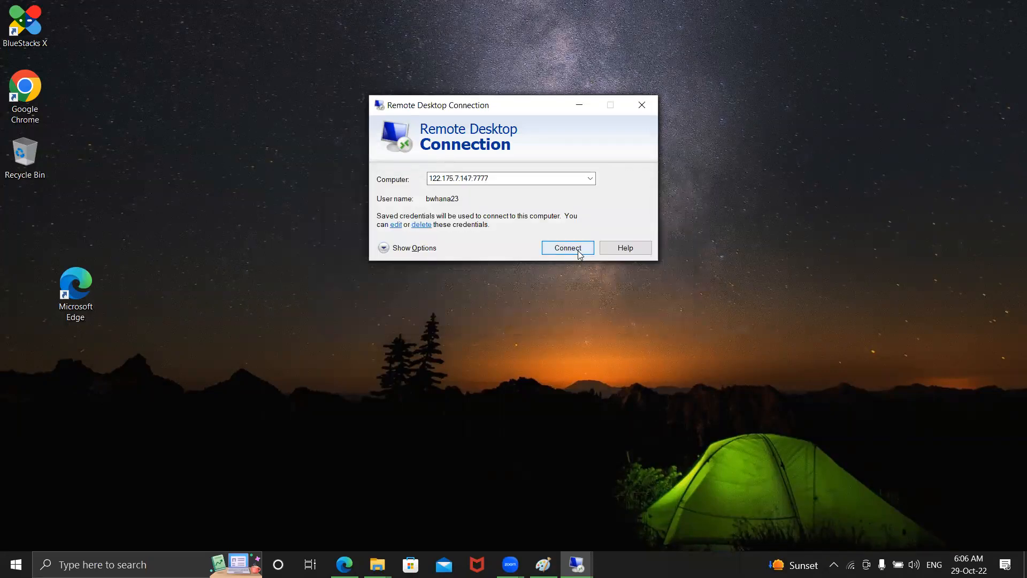
{"action": "left_click", "coordinate": [578, 250]}
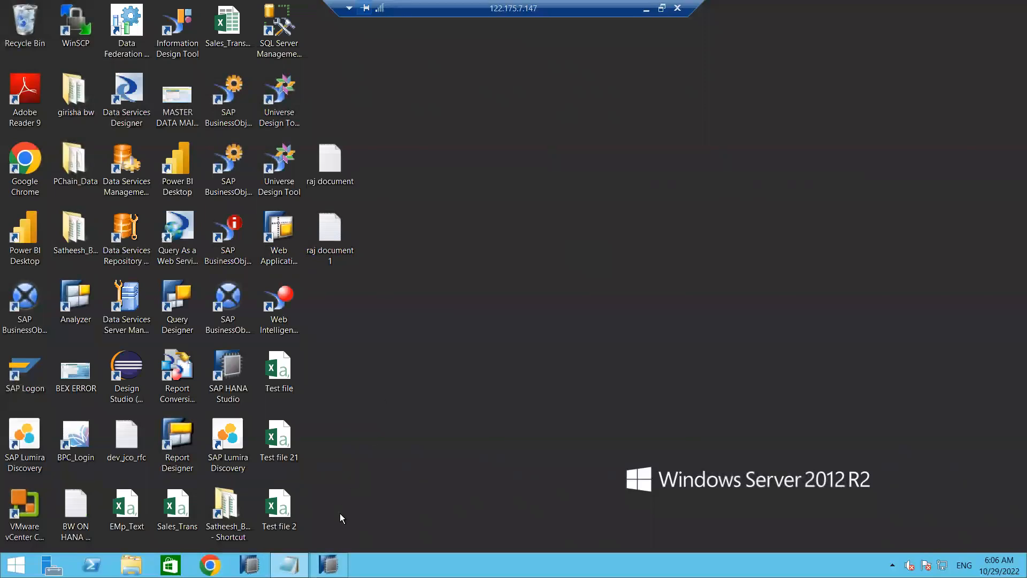
Switch to SAP HANA Studio and start the SAP HANA Content import wizard for Data from Local File
{"action": "left_click", "coordinate": [328, 565]}
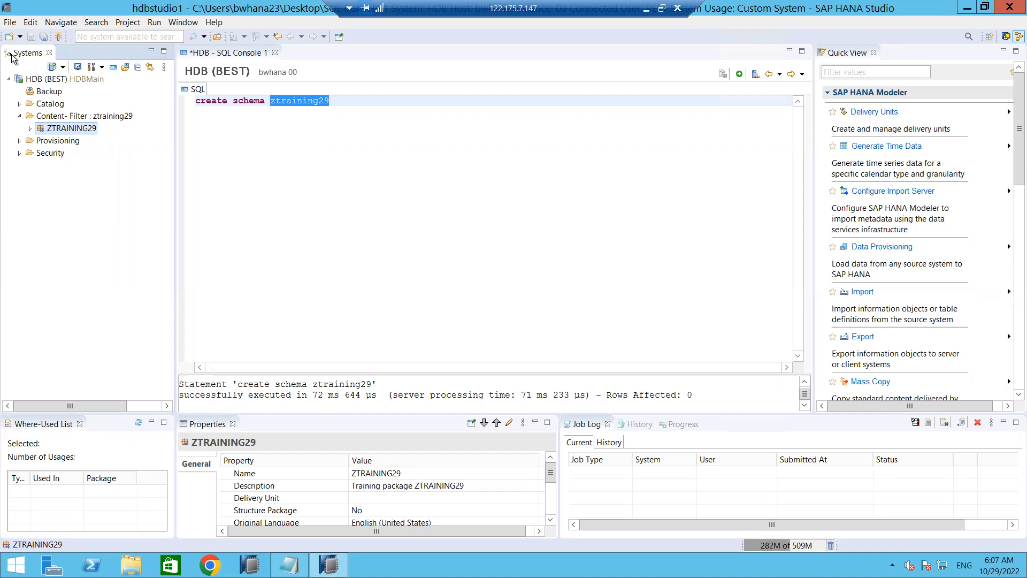
{"action": "left_click", "coordinate": [10, 24]}
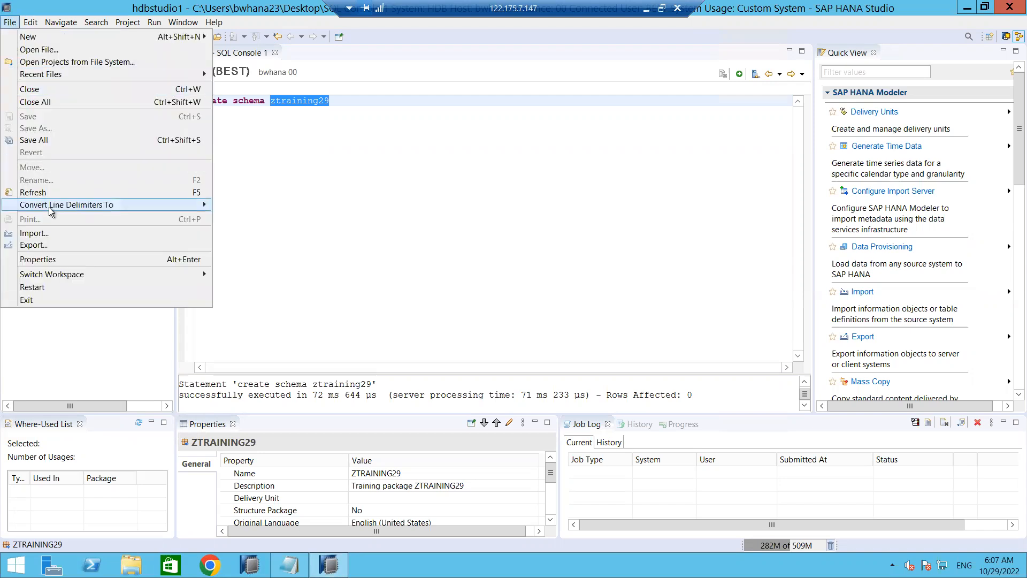
{"action": "left_click", "coordinate": [56, 232]}
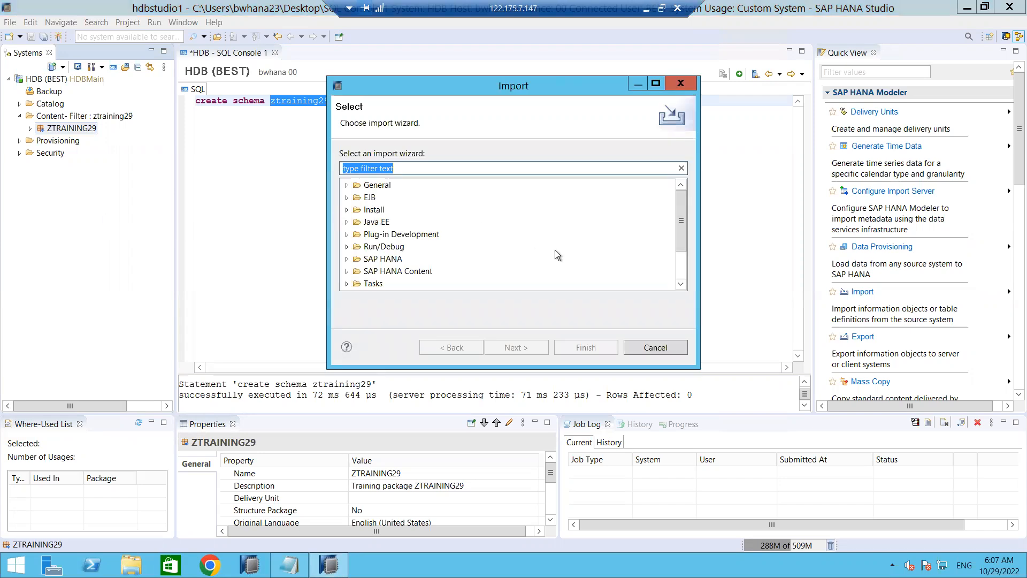
{"action": "left_click", "coordinate": [679, 284]}
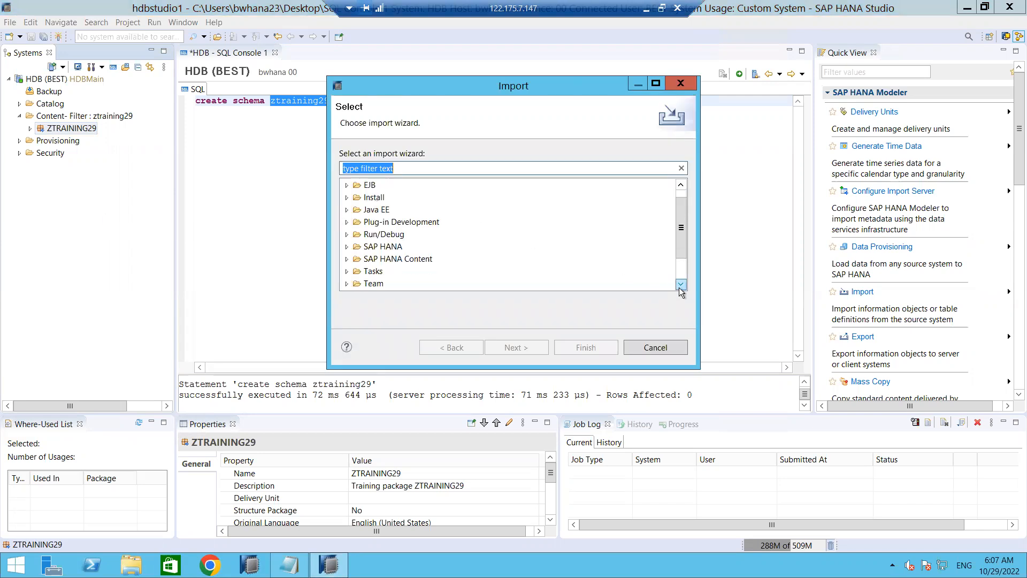
{"action": "left_click", "coordinate": [680, 284]}
{"action": "left_click", "coordinate": [680, 284]}
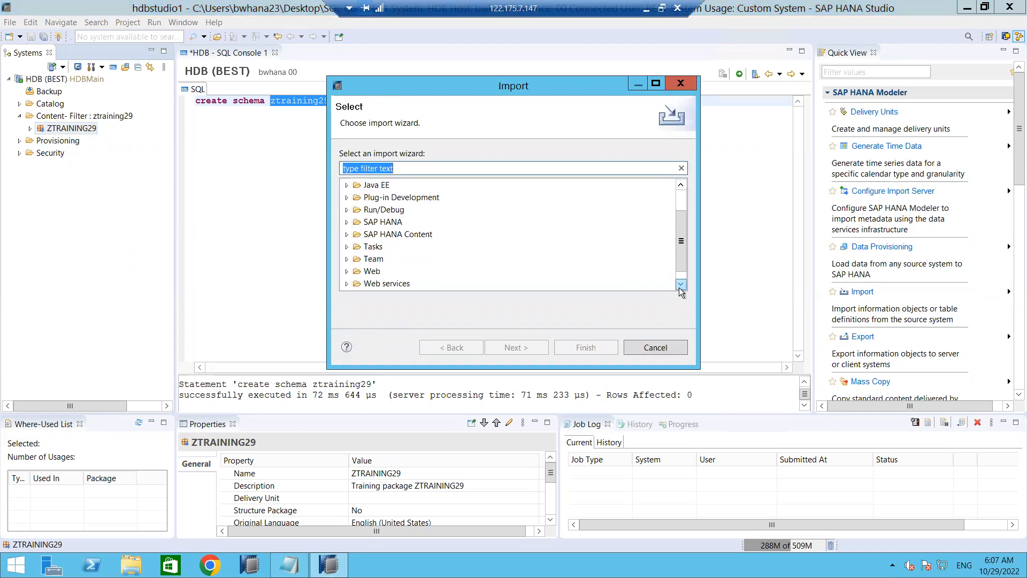
{"action": "left_click", "coordinate": [347, 222]}
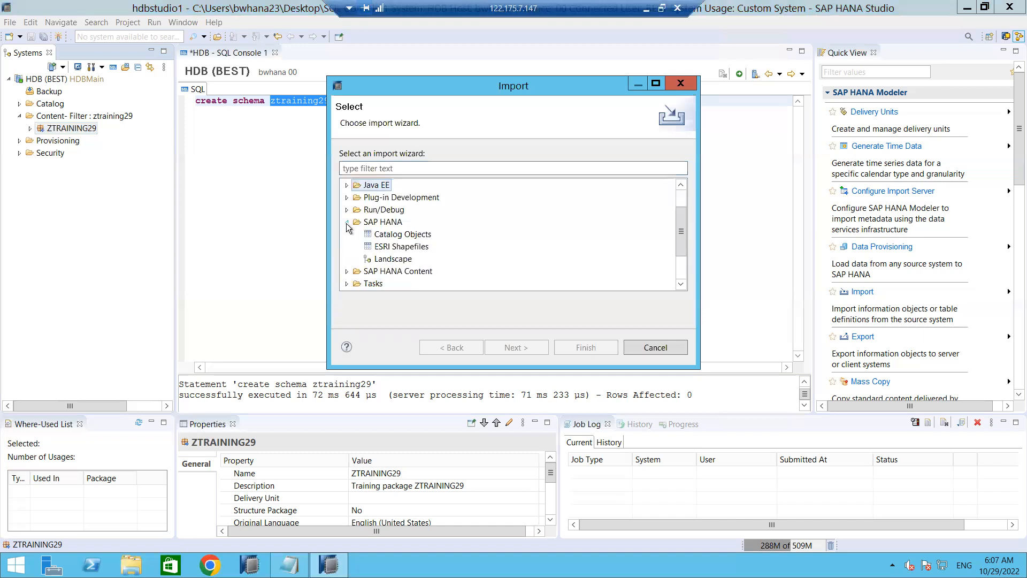
{"action": "left_click", "coordinate": [346, 222]}
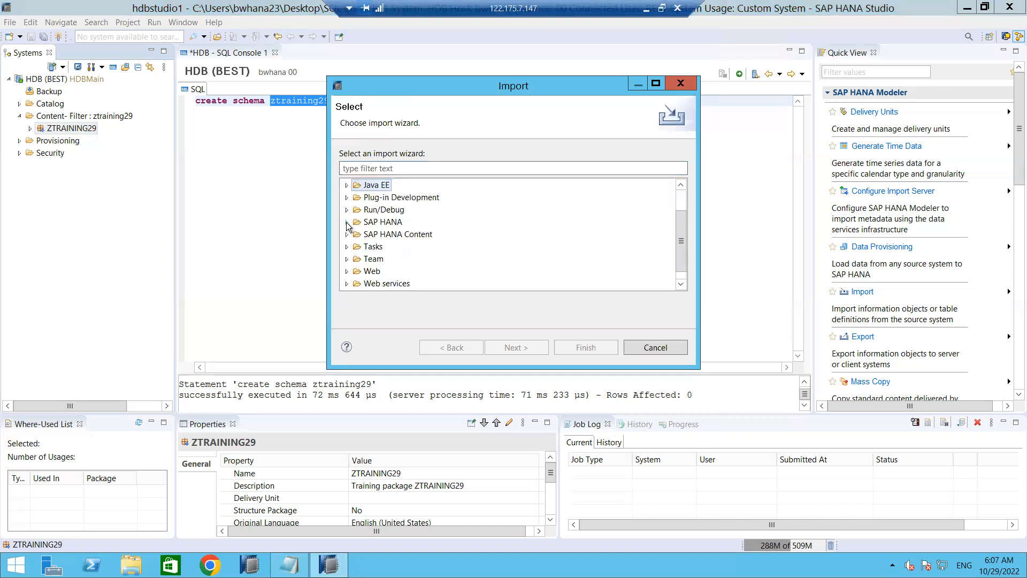
{"action": "left_click", "coordinate": [347, 234]}
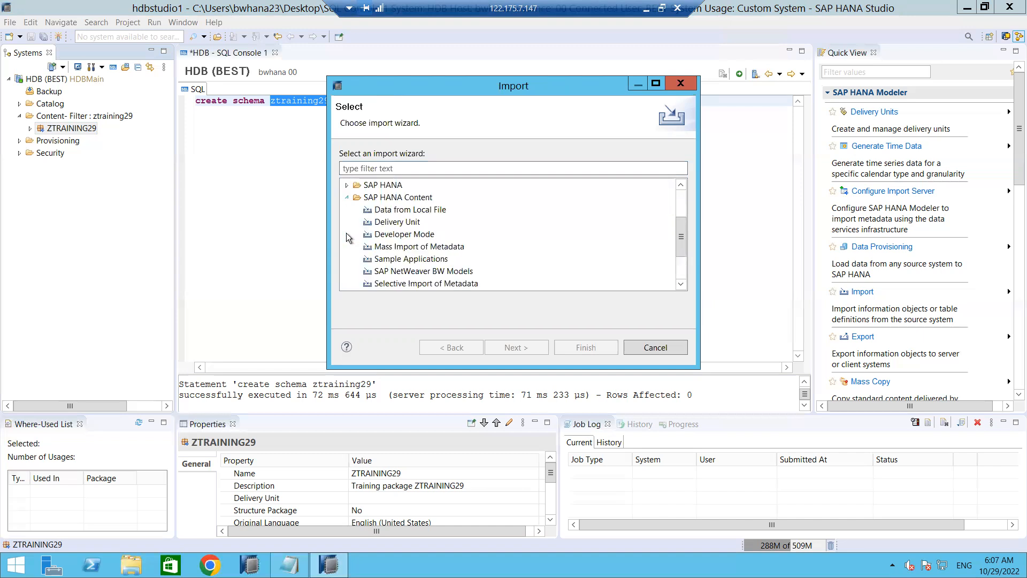
{"action": "left_click", "coordinate": [437, 214]}
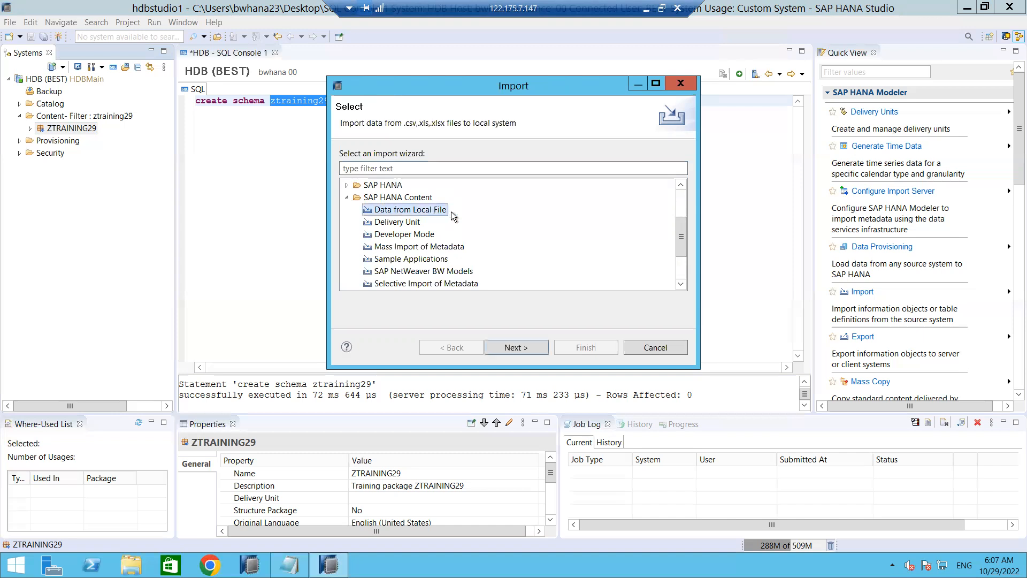
{"action": "left_click", "coordinate": [528, 349]}
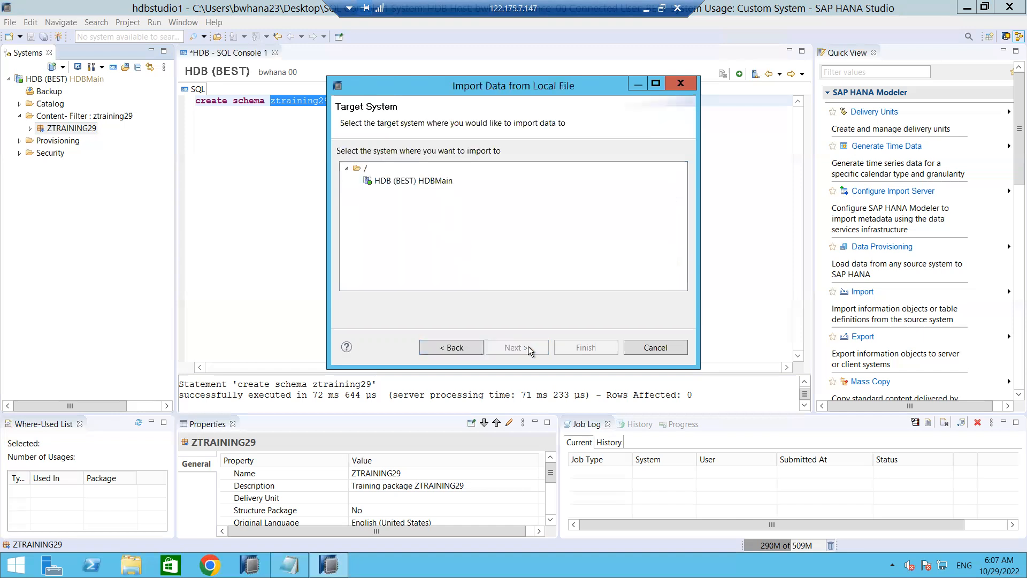
Choose HDB (BEST) HDBMain as the target system and select Test file.csv from the Desktop as the source file
{"action": "left_click", "coordinate": [429, 181]}
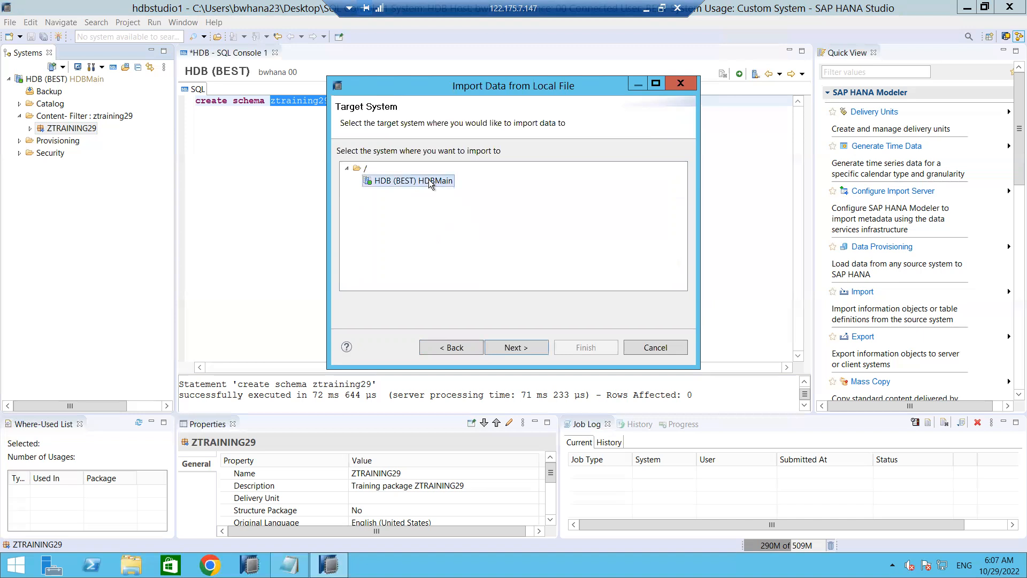
{"action": "left_click", "coordinate": [522, 347]}
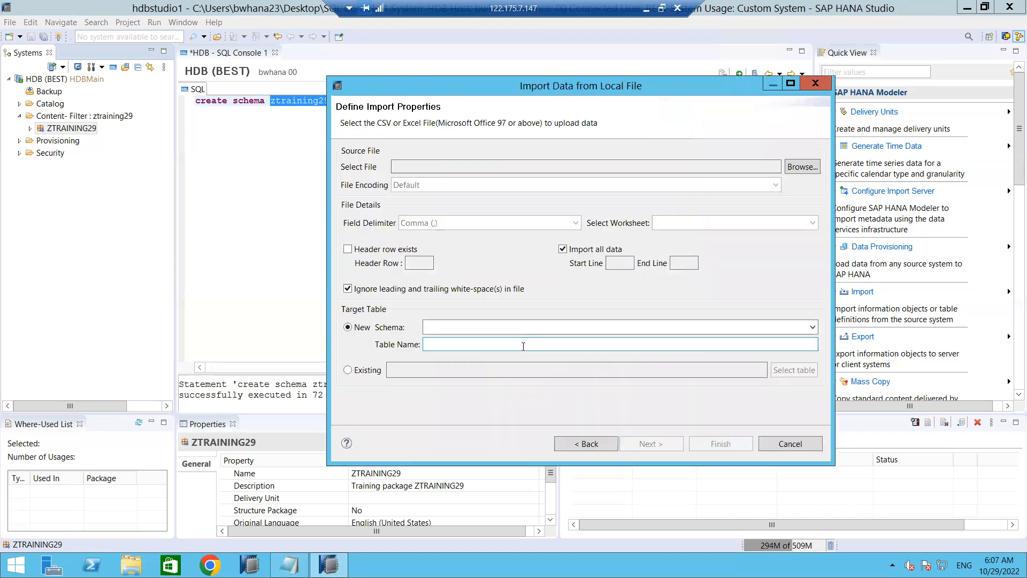
{"action": "left_click", "coordinate": [802, 167]}
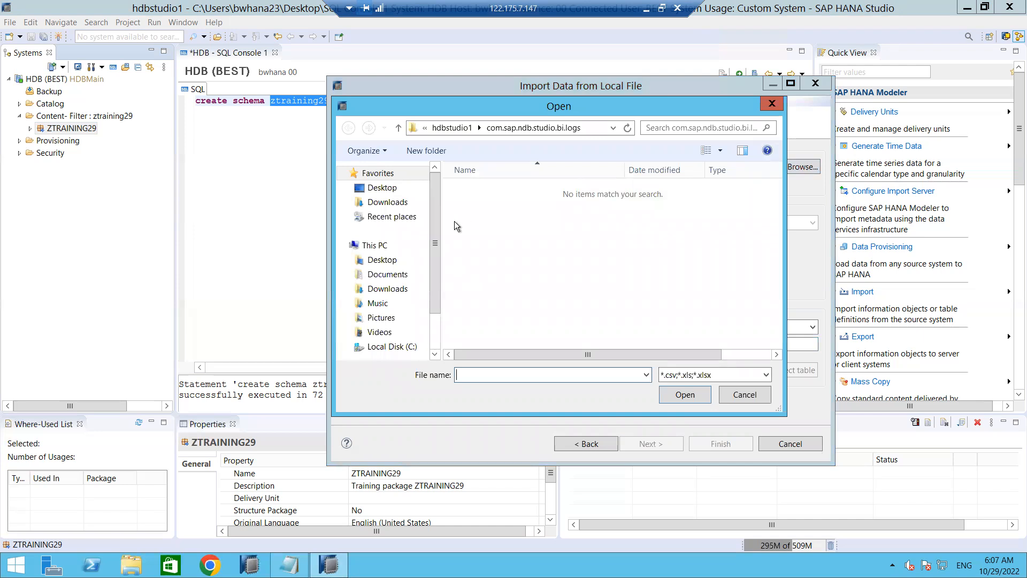
{"action": "left_click", "coordinate": [383, 188]}
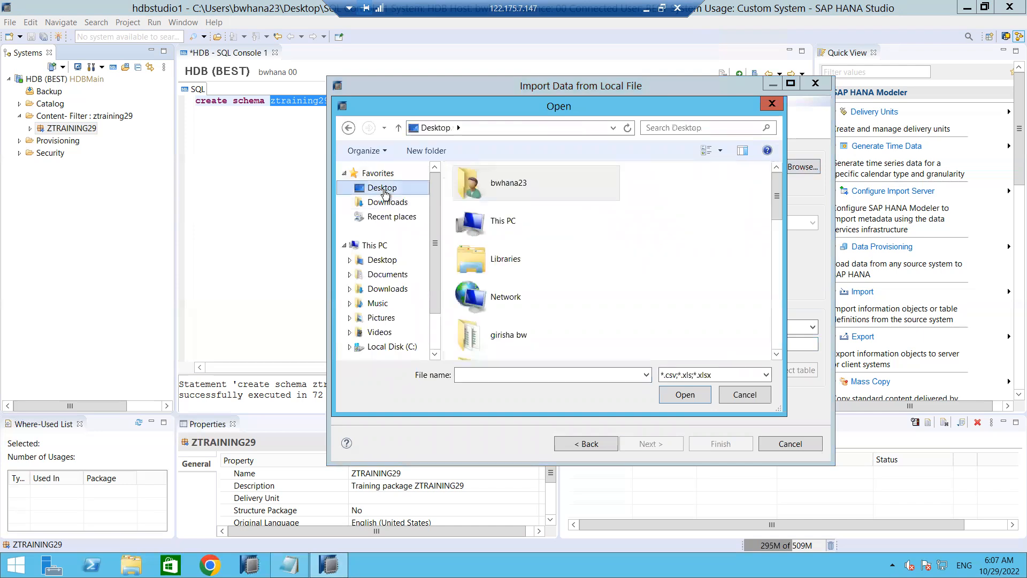
{"action": "left_click", "coordinate": [531, 378]}
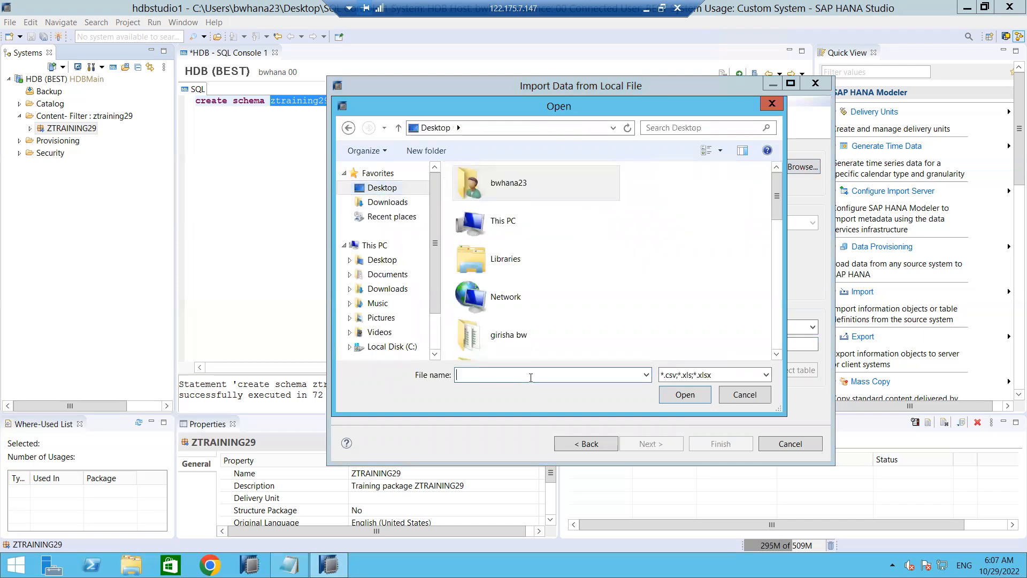
{"action": "type", "text": "te"}
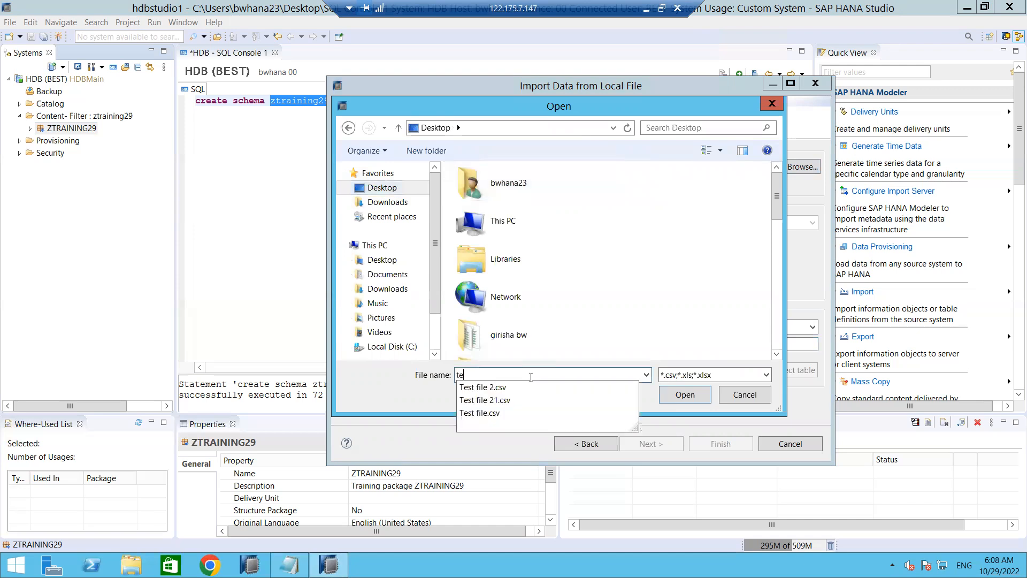
{"action": "left_click", "coordinate": [481, 413]}
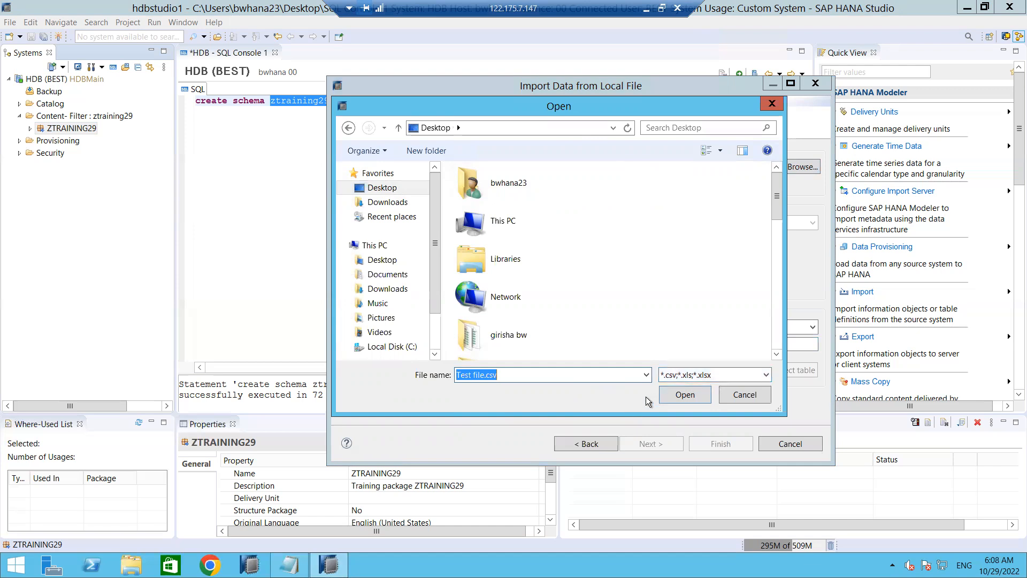
{"action": "left_click", "coordinate": [675, 396]}
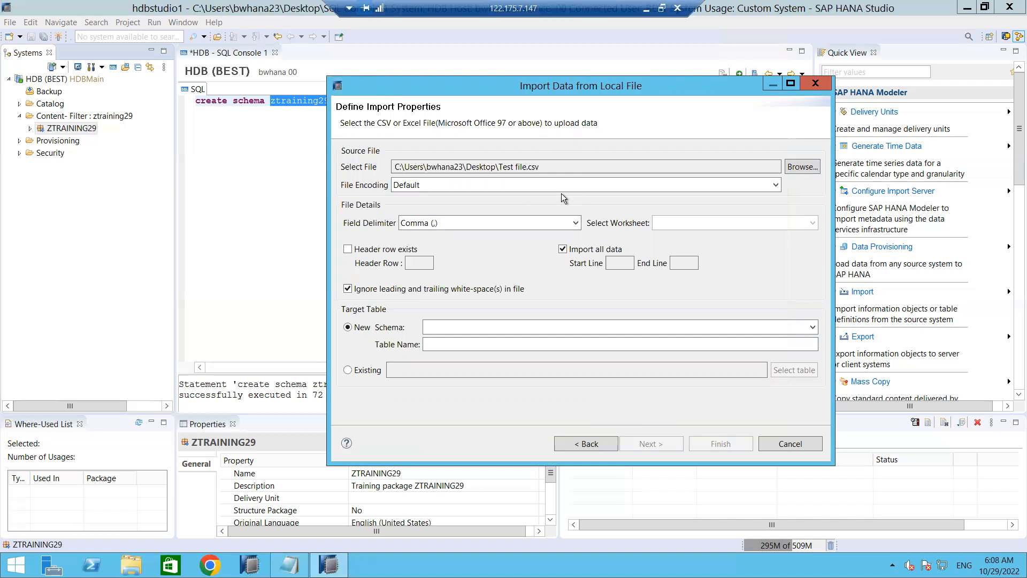
Mark row 1 as the header row with all data imported, and choose ZTRAINING29 as the new target table's schema
{"action": "left_click", "coordinate": [348, 249]}
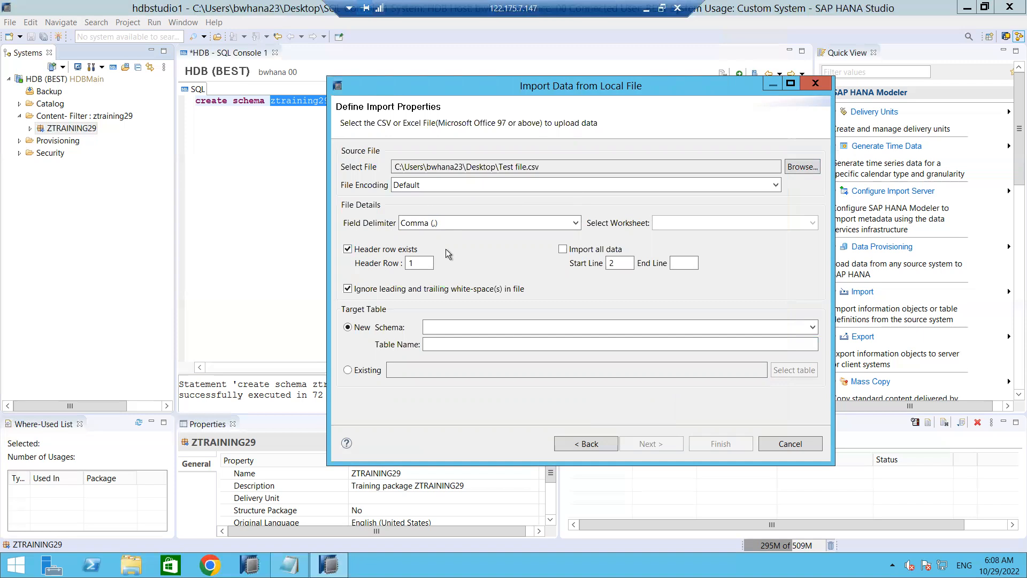
{"action": "left_click", "coordinate": [563, 250]}
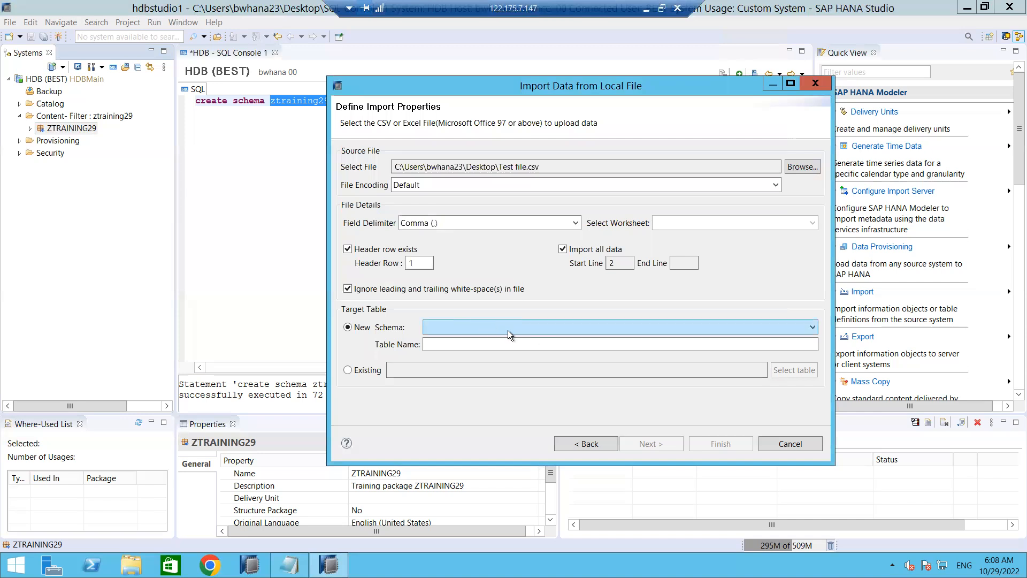
{"action": "left_click", "coordinate": [538, 328]}
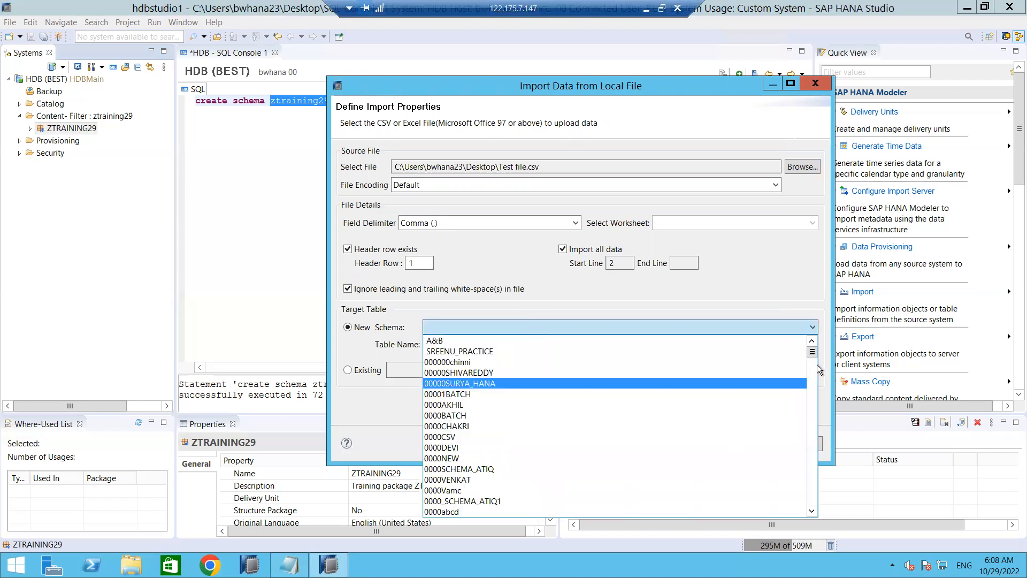
{"action": "left_click_drag", "start_coordinate": [815, 352], "coordinate": [815, 500]}
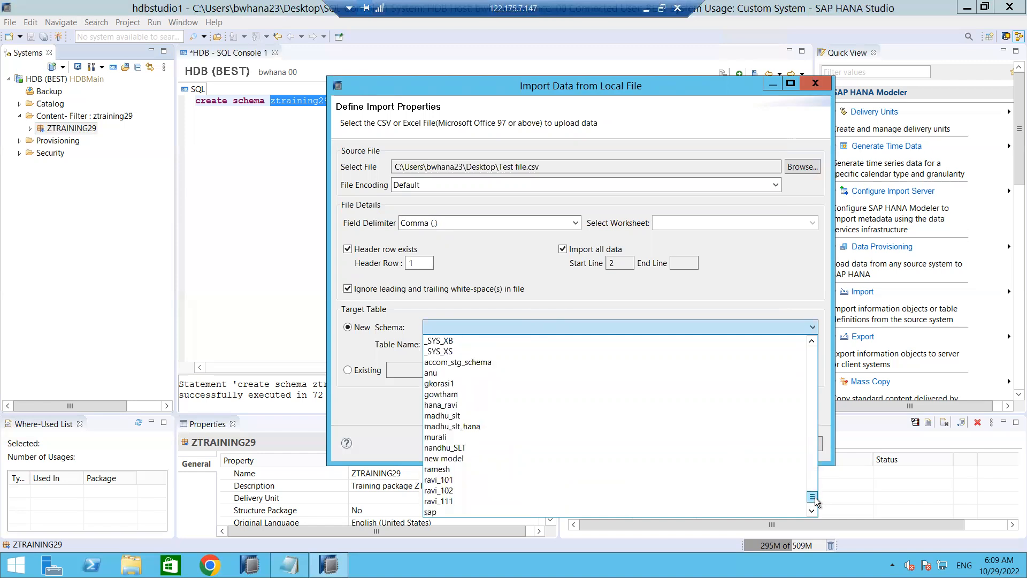
{"action": "left_click", "coordinate": [813, 512]}
{"action": "left_click", "coordinate": [813, 511]}
{"action": "left_click", "coordinate": [813, 511]}
{"action": "left_click", "coordinate": [813, 511]}
{"action": "left_click", "coordinate": [813, 511]}
{"action": "left_click", "coordinate": [813, 512]}
{"action": "left_click", "coordinate": [814, 512]}
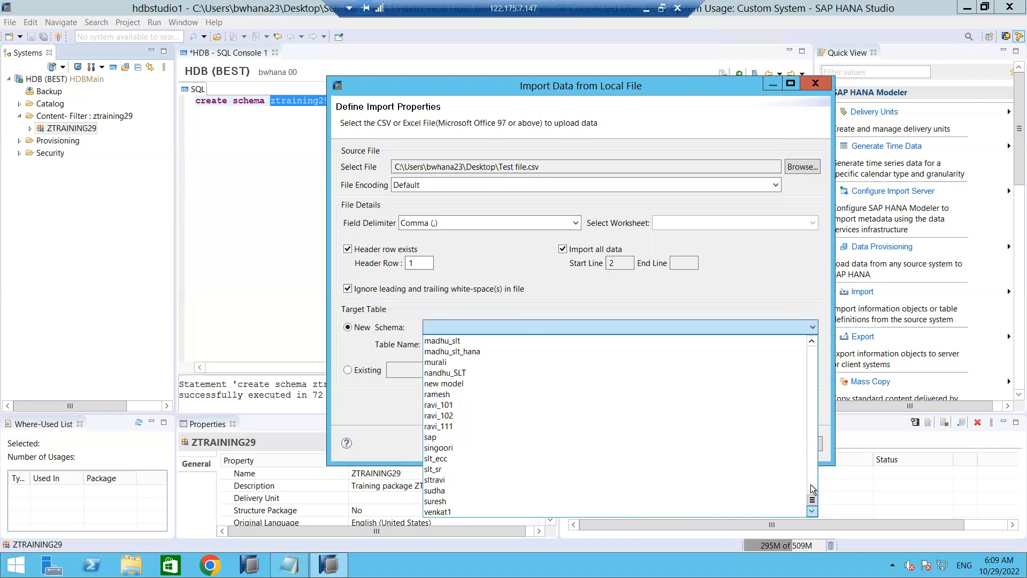
{"action": "left_click", "coordinate": [810, 467]}
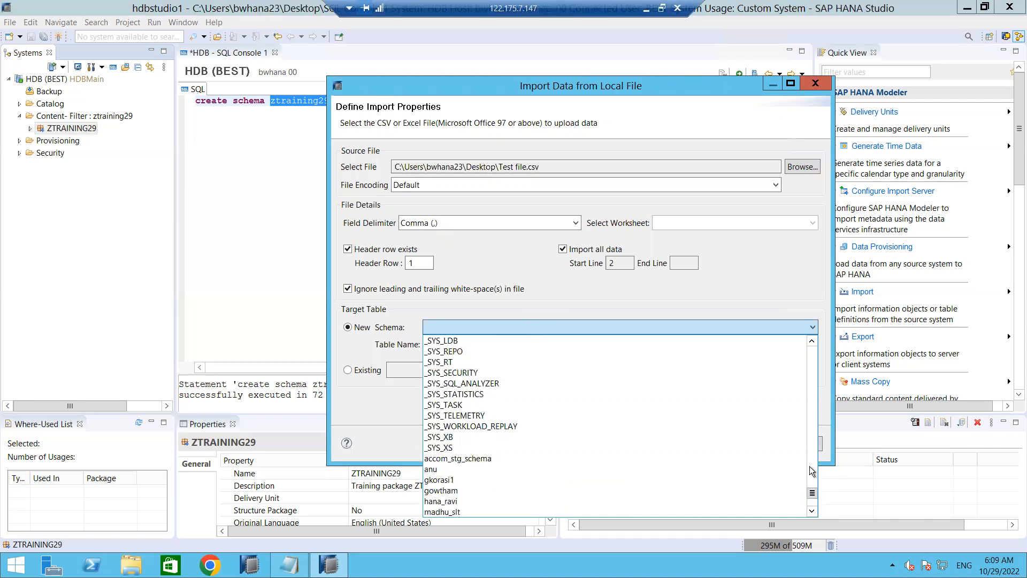
{"action": "left_click", "coordinate": [811, 420]}
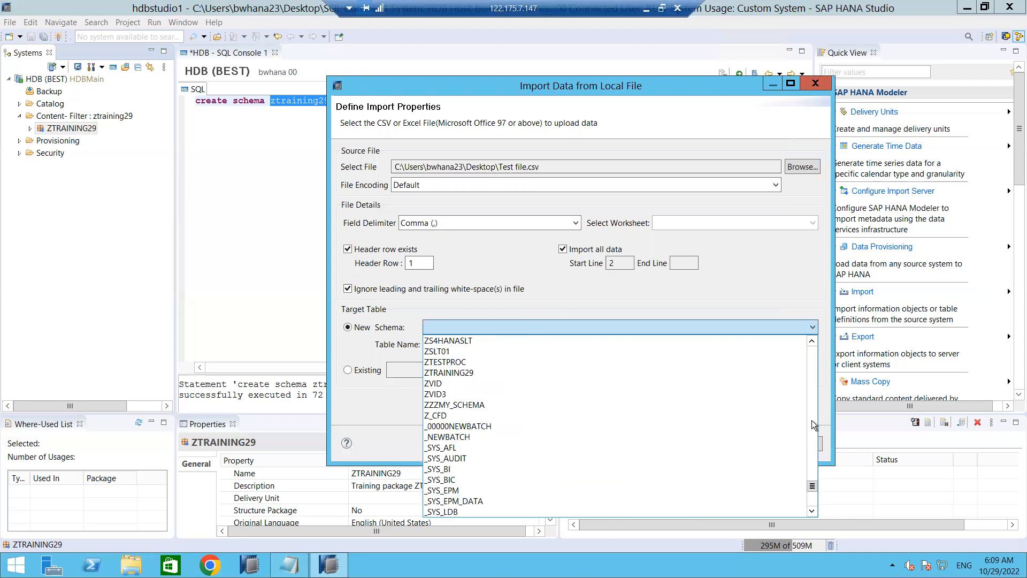
{"action": "left_click", "coordinate": [482, 373]}
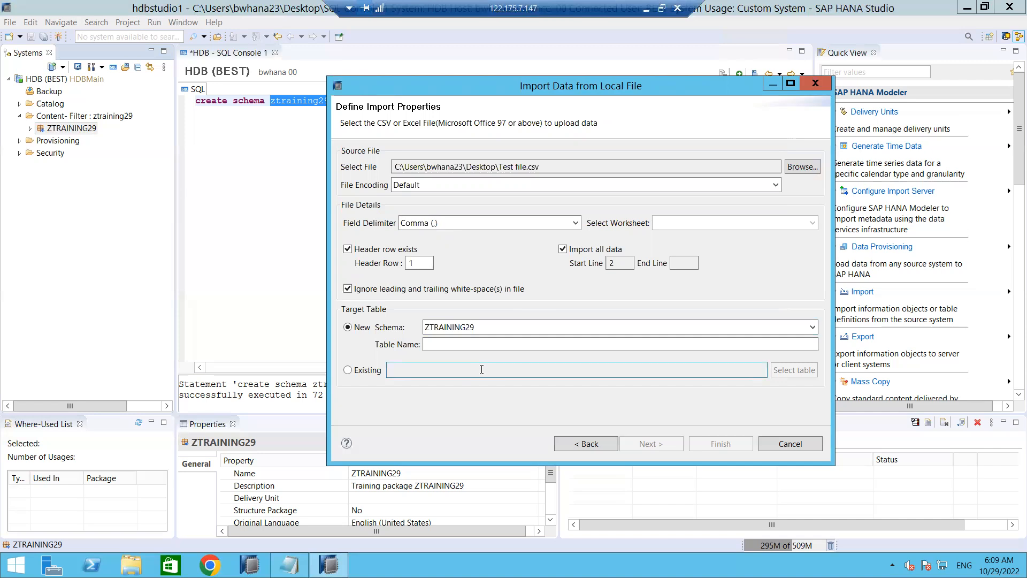
Name the new target table CUST_PROD and continue to the table definition and data mappings
{"action": "left_click", "coordinate": [463, 346]}
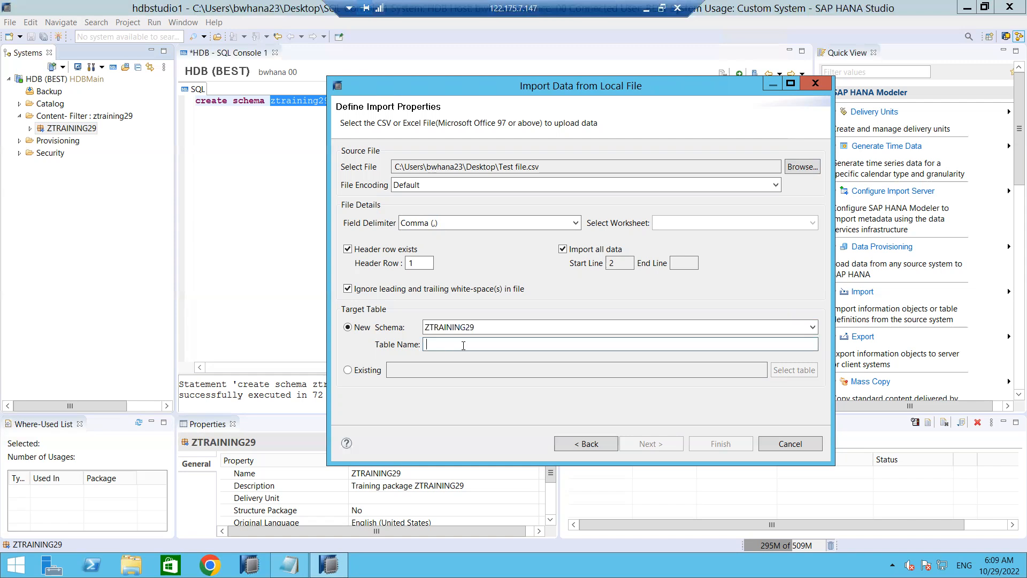
{"action": "type", "text": "CUST"}
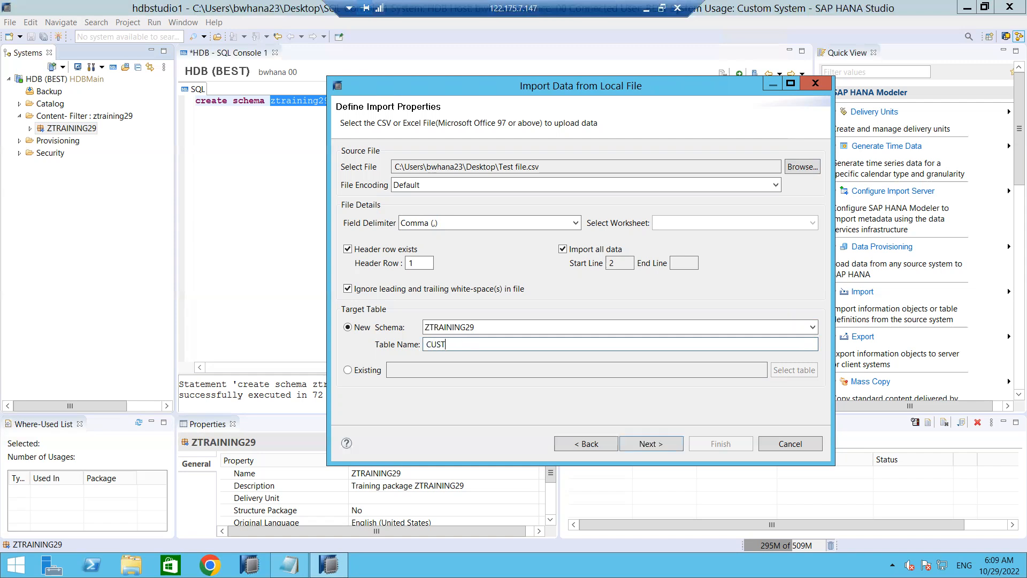
{"action": "type", "text": "_PROD"}
{"action": "left_click_drag", "start_coordinate": [481, 345], "coordinate": [413, 349]}
{"action": "left_click", "coordinate": [471, 345]}
{"action": "left_click_drag", "start_coordinate": [471, 345], "coordinate": [422, 348]}
{"action": "left_click", "coordinate": [656, 444]}
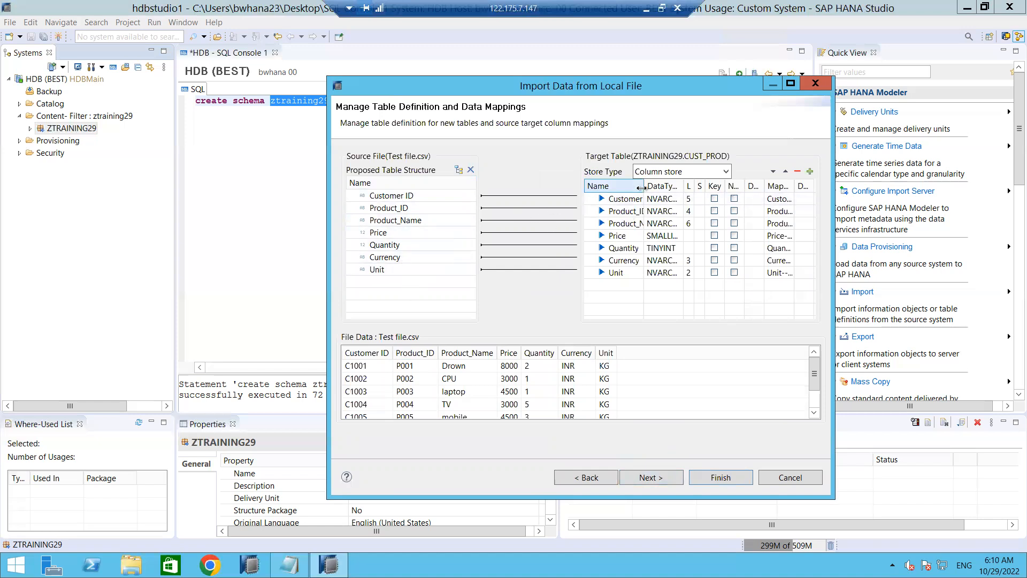
Widen the target table's name and data type columns, mark Customer ID as key, and select Column store as store type
{"action": "left_click_drag", "start_coordinate": [643, 186], "coordinate": [648, 190]}
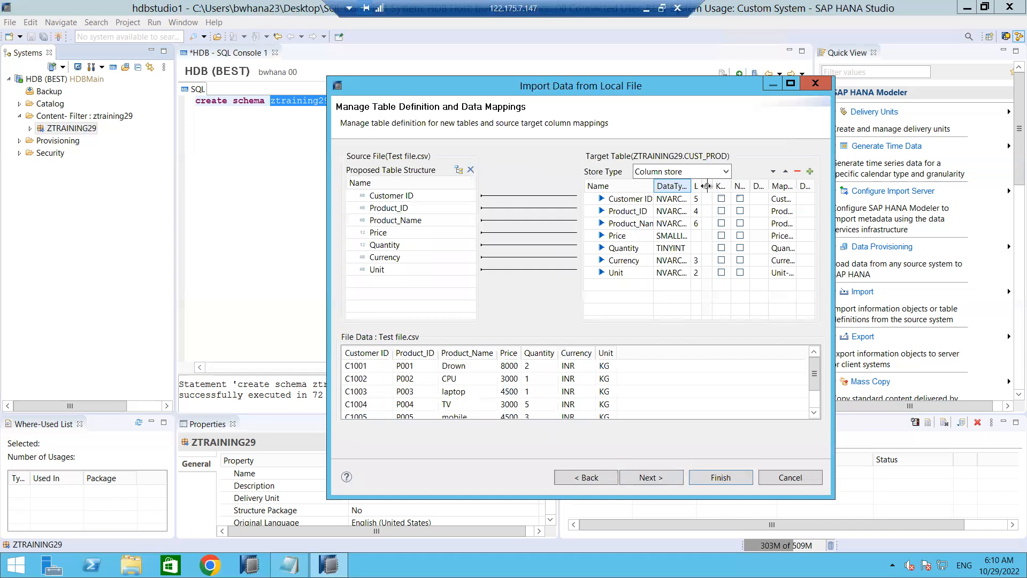
{"action": "double_click", "coordinate": [706, 185]}
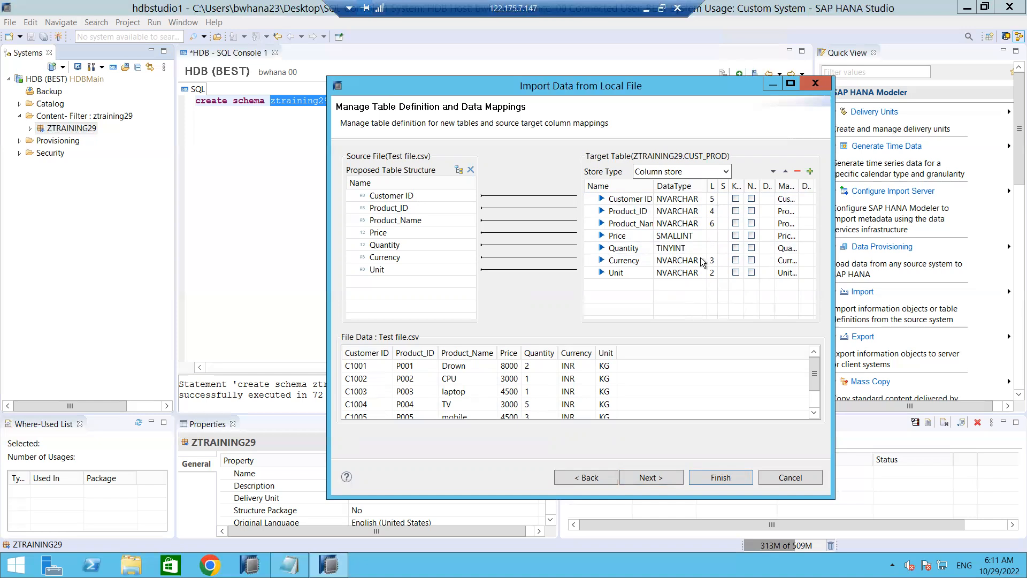
{"action": "left_click", "coordinate": [736, 199]}
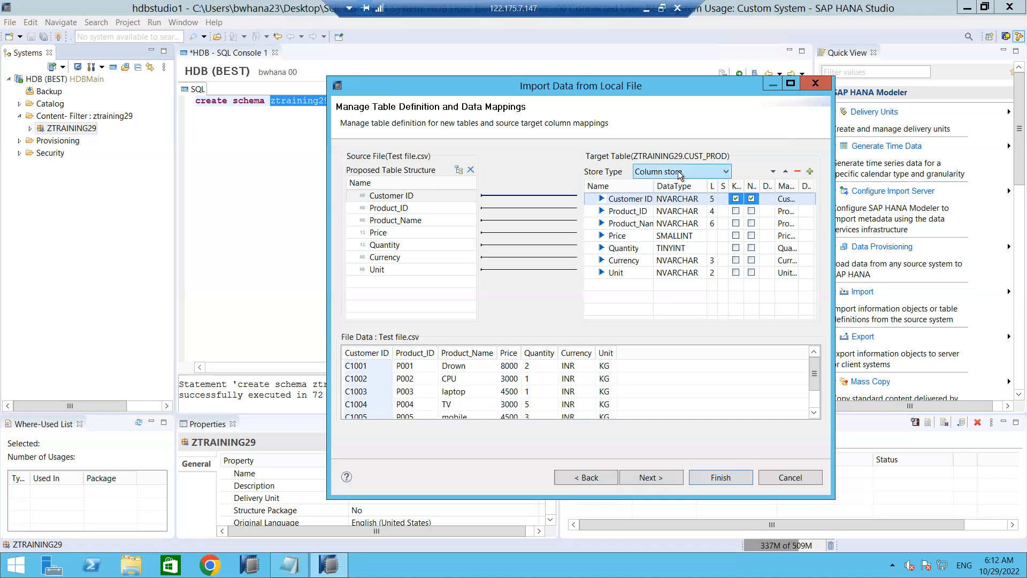
{"action": "left_click", "coordinate": [725, 171]}
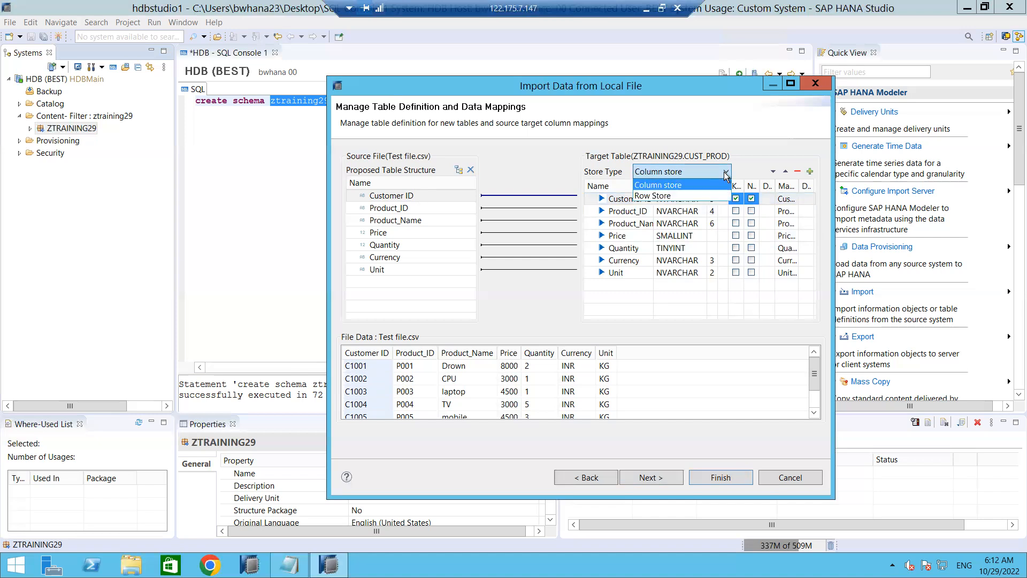
{"action": "left_click", "coordinate": [673, 186]}
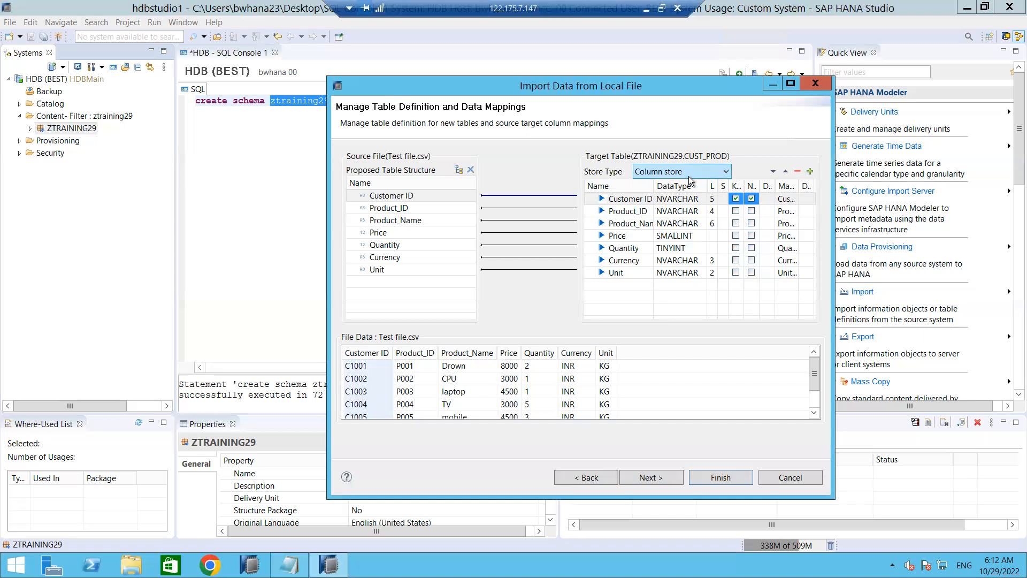
Try to rename the target table's Unit column to Units
{"action": "left_click", "coordinate": [624, 272]}
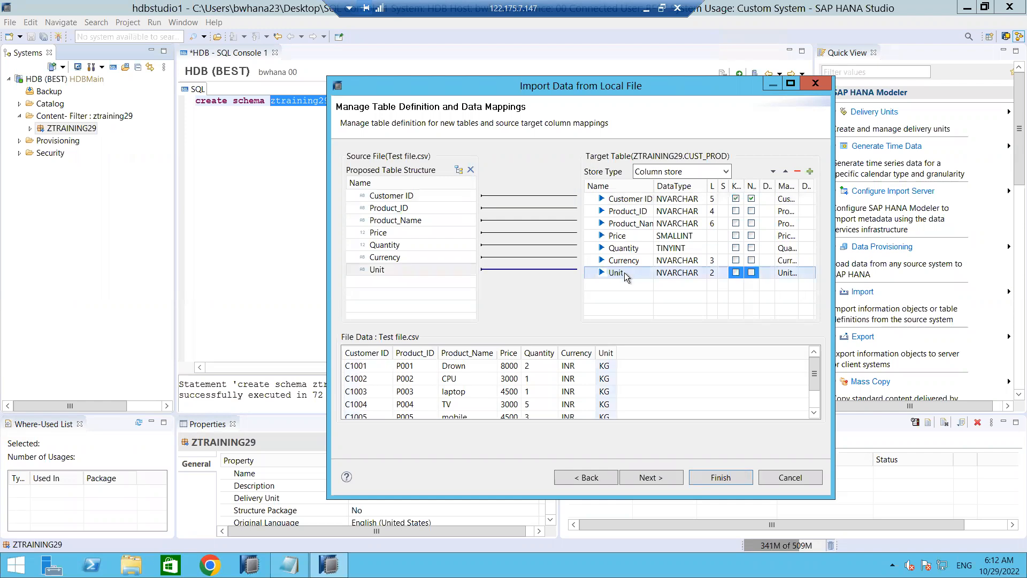
{"action": "left_click", "coordinate": [624, 272]}
{"action": "left_click", "coordinate": [625, 272]}
{"action": "type", "text": "s"}
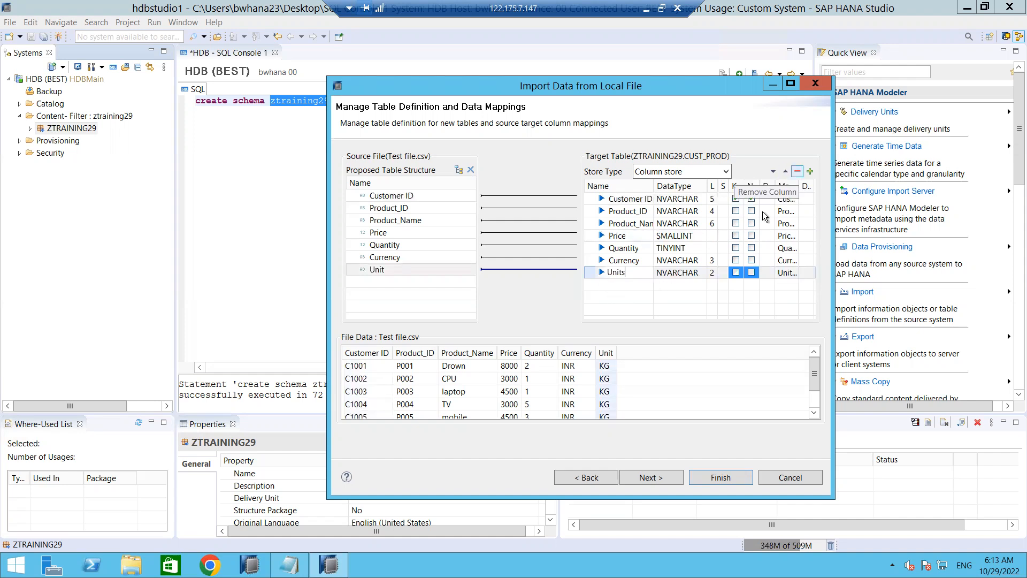
Add a new column at the end of the CUST_PROD target table and enter NF as its name
{"action": "left_click", "coordinate": [810, 172]}
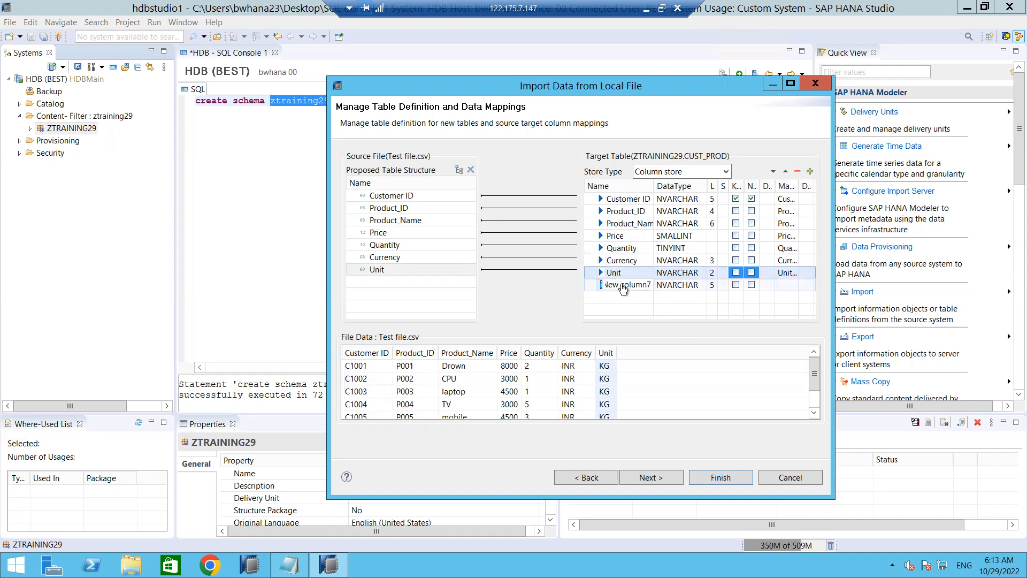
{"action": "left_click", "coordinate": [622, 285]}
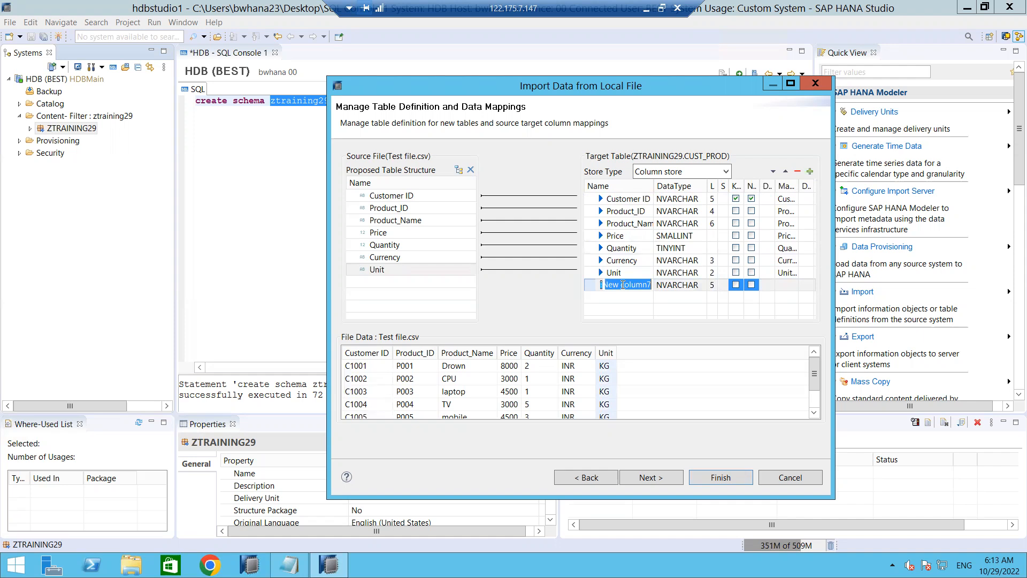
{"action": "type", "text": "NF"}
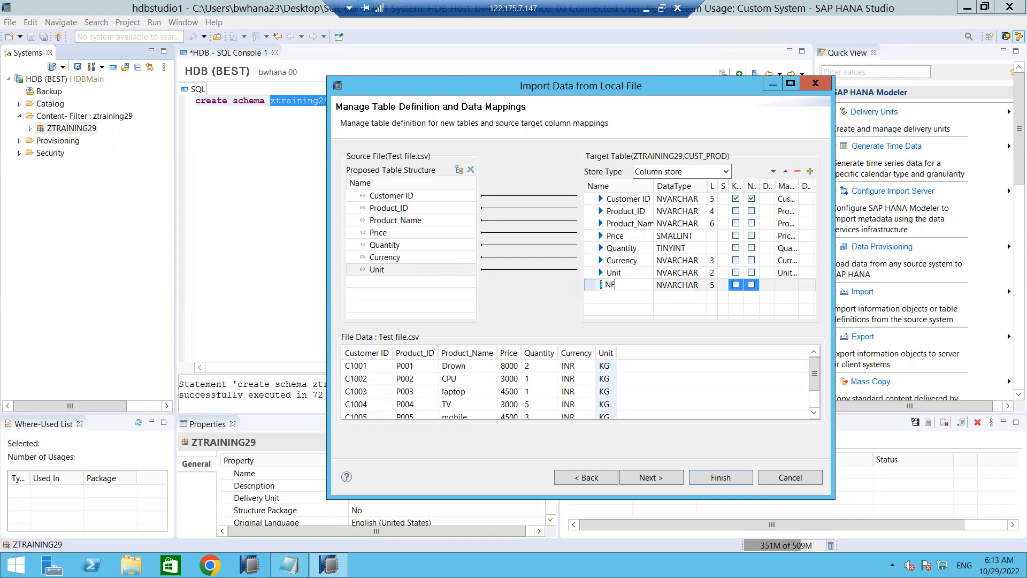